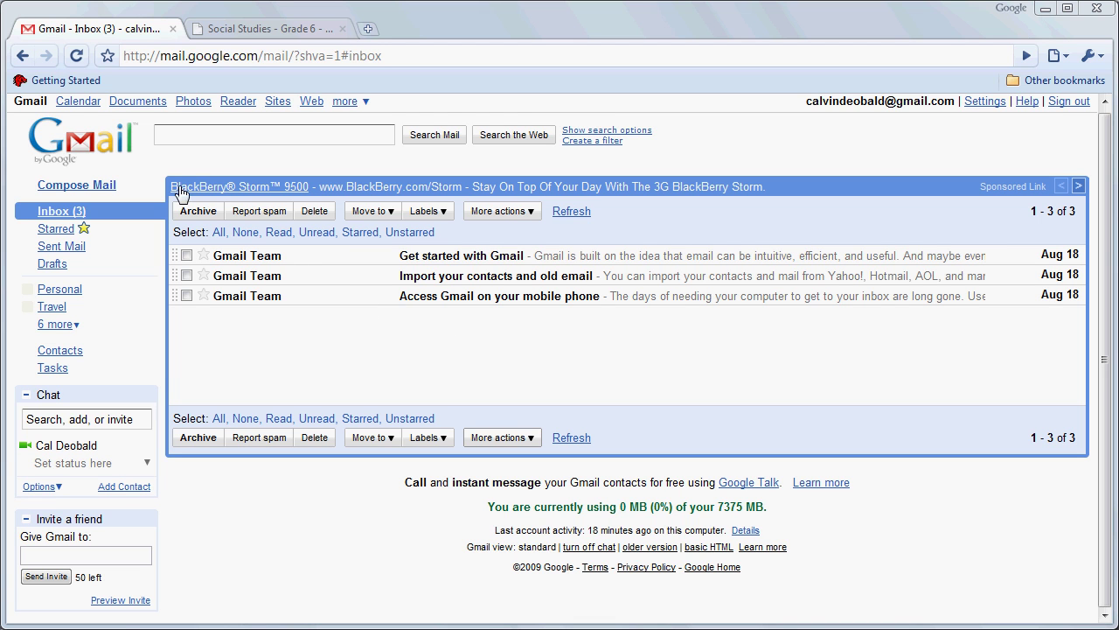
- Open Google Calendar, try the Day and 4 Days layouts, then switch to the October 2009 month view
{"action": "left_click", "coordinate": [79, 107]}
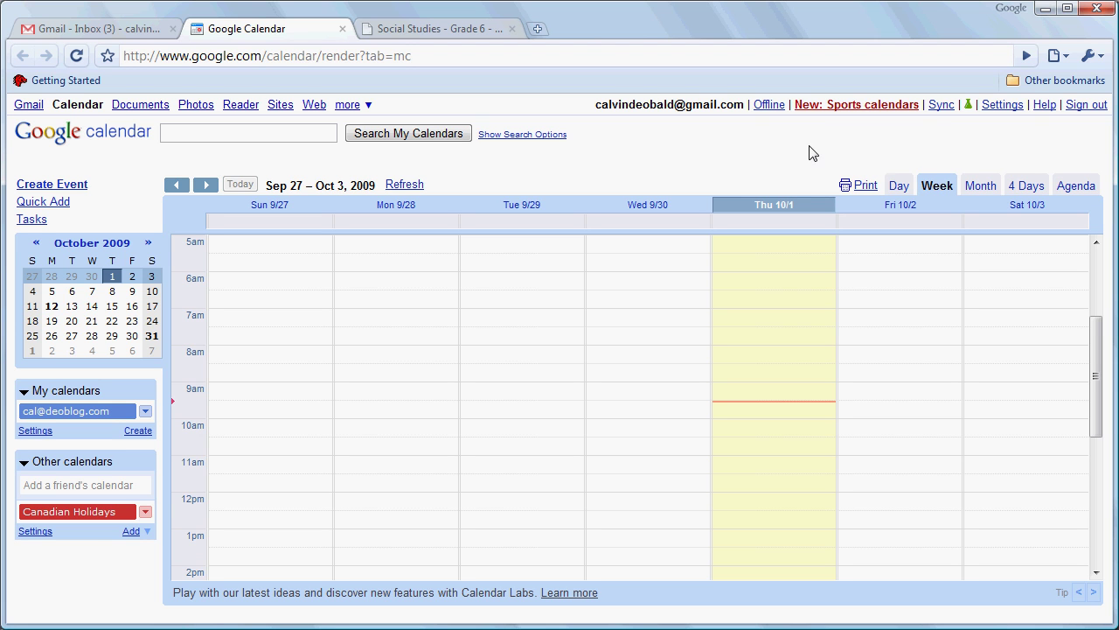
{"action": "left_click", "coordinate": [899, 187]}
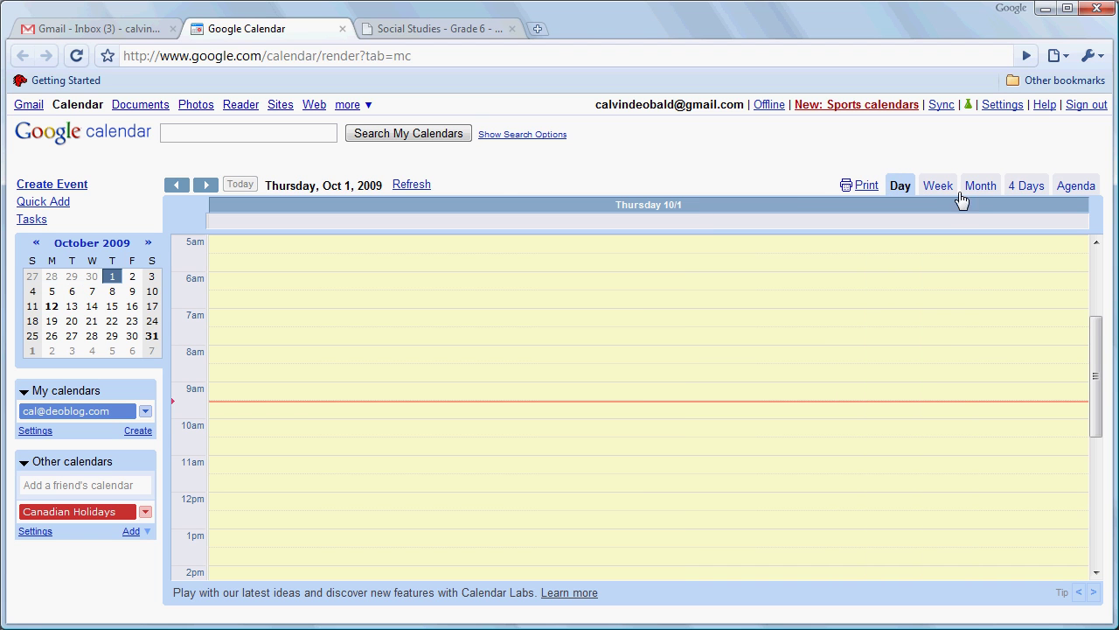
{"action": "left_click", "coordinate": [1025, 189]}
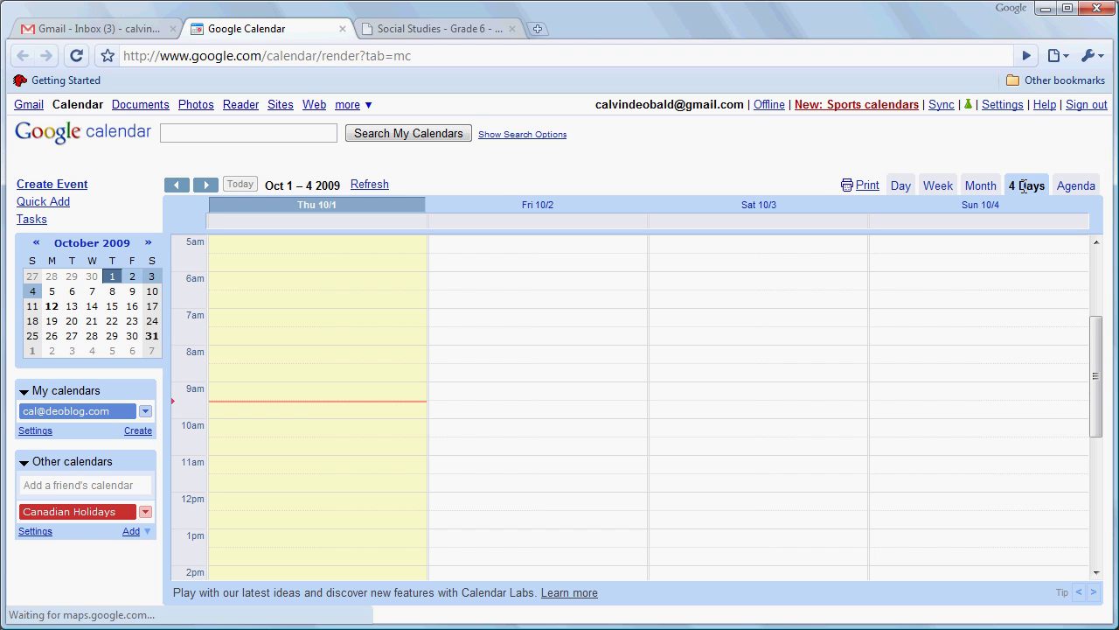
{"action": "left_click", "coordinate": [981, 186]}
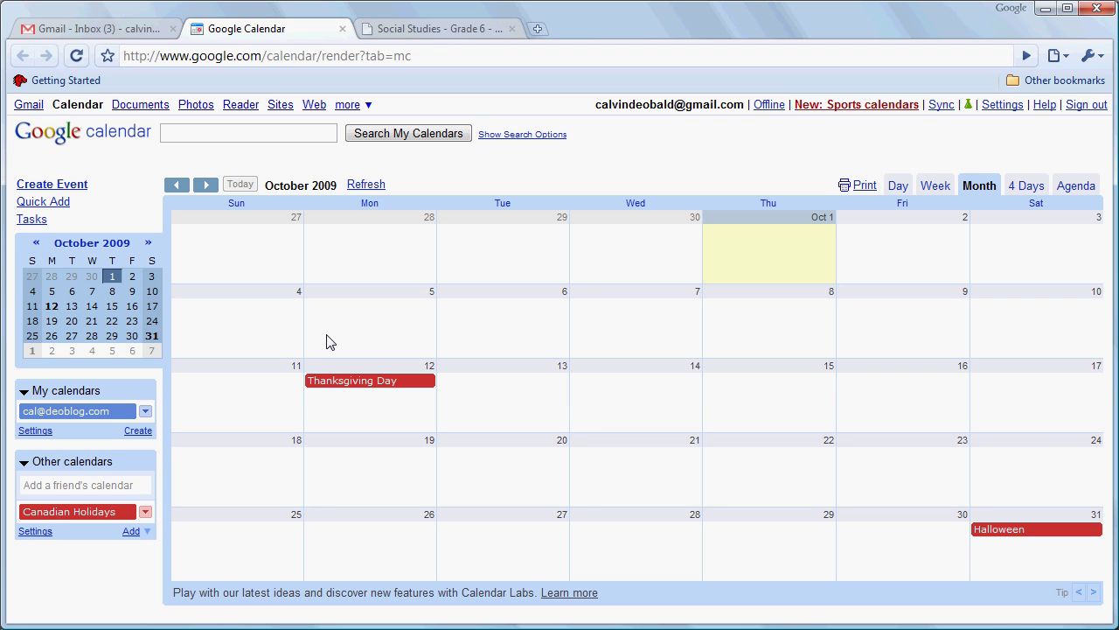
- Create a calendar named 'Personal' with the description 'Personal Appointments'
{"action": "left_click", "coordinate": [138, 431]}
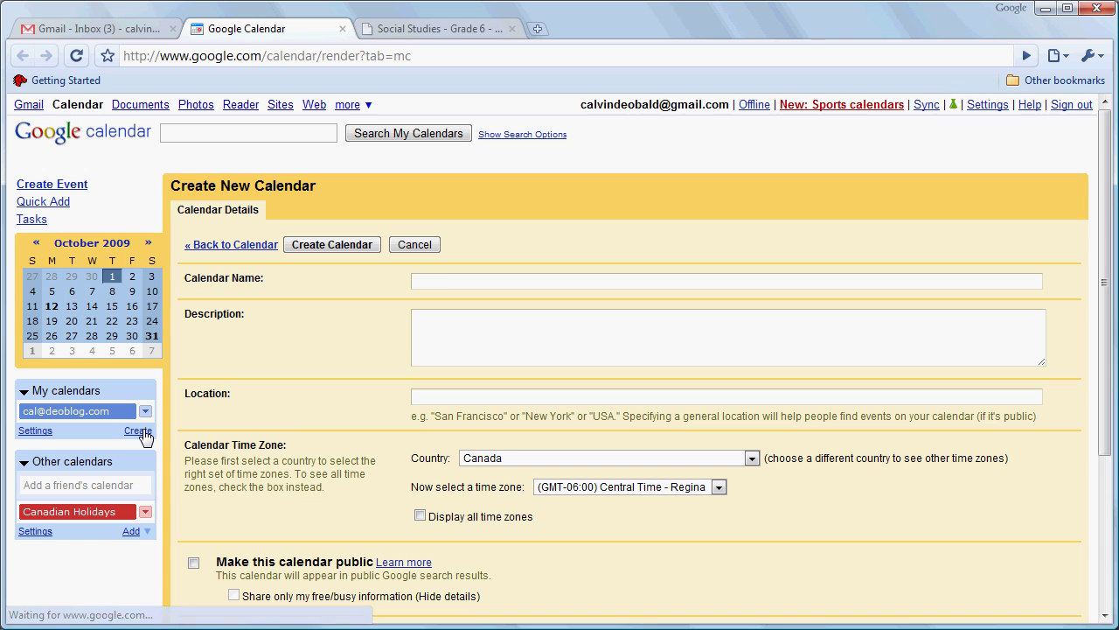
{"action": "left_click", "coordinate": [446, 282]}
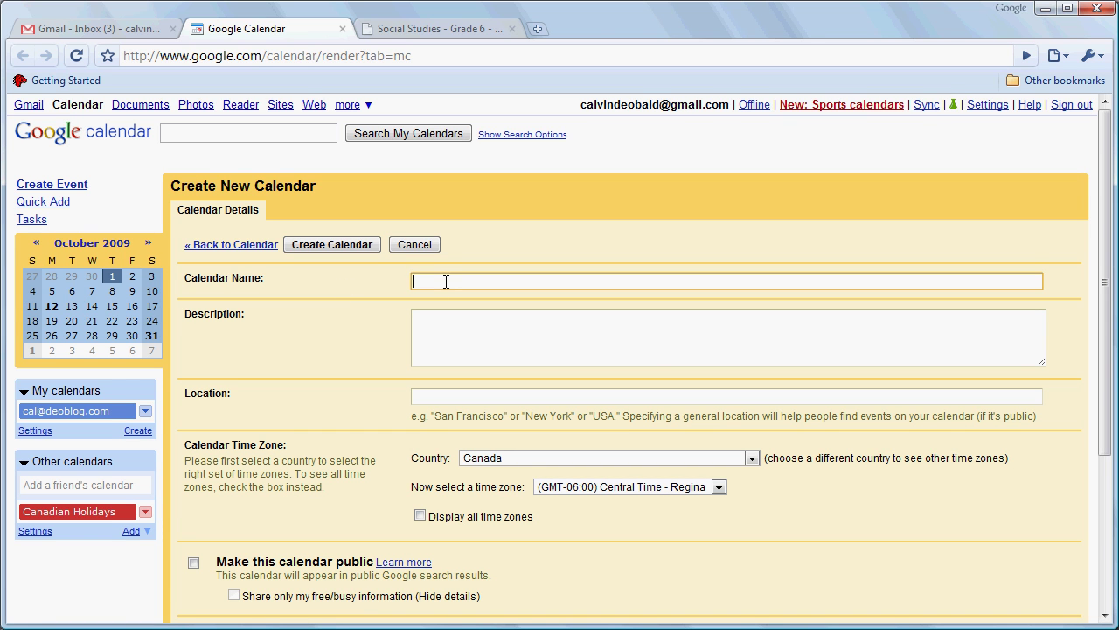
{"action": "type", "text": "Personal"}
{"action": "left_click", "coordinate": [455, 317]}
{"action": "type", "text": "Peraon"}
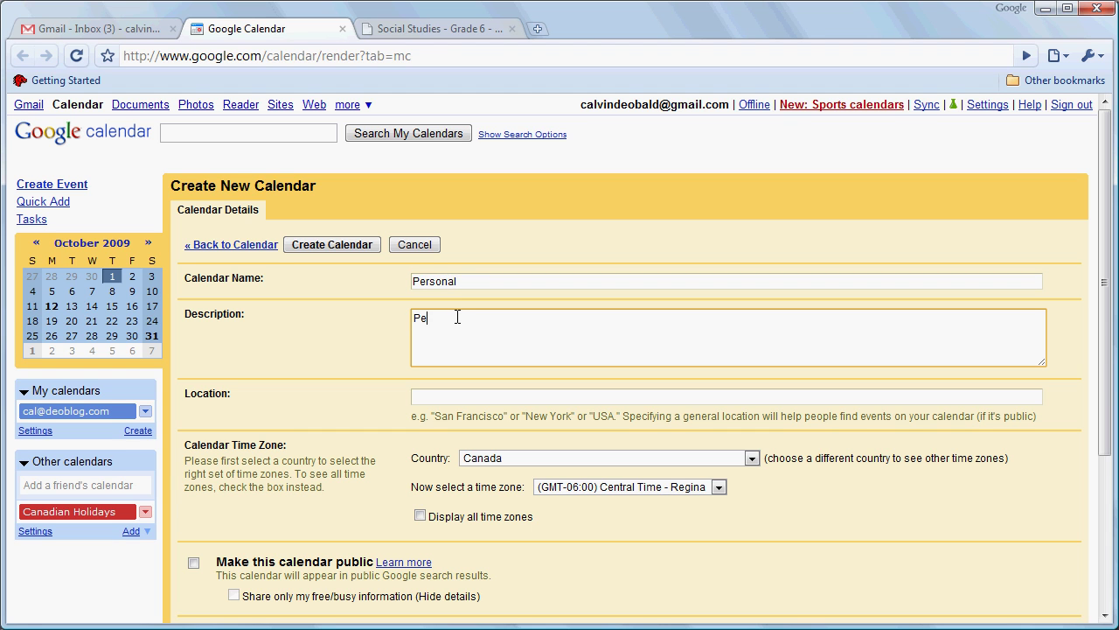
{"action": "type", "text": "al"}
{"action": "key", "text": "BackSpace"}
{"action": "key", "text": "BackSpace"}
{"action": "key", "text": "BackSpace"}
{"action": "key", "text": "BackSpace"}
{"action": "key", "text": "BackSpace"}
{"action": "type", "text": "sonal Appointments"}
{"action": "left_click", "coordinate": [365, 248]}
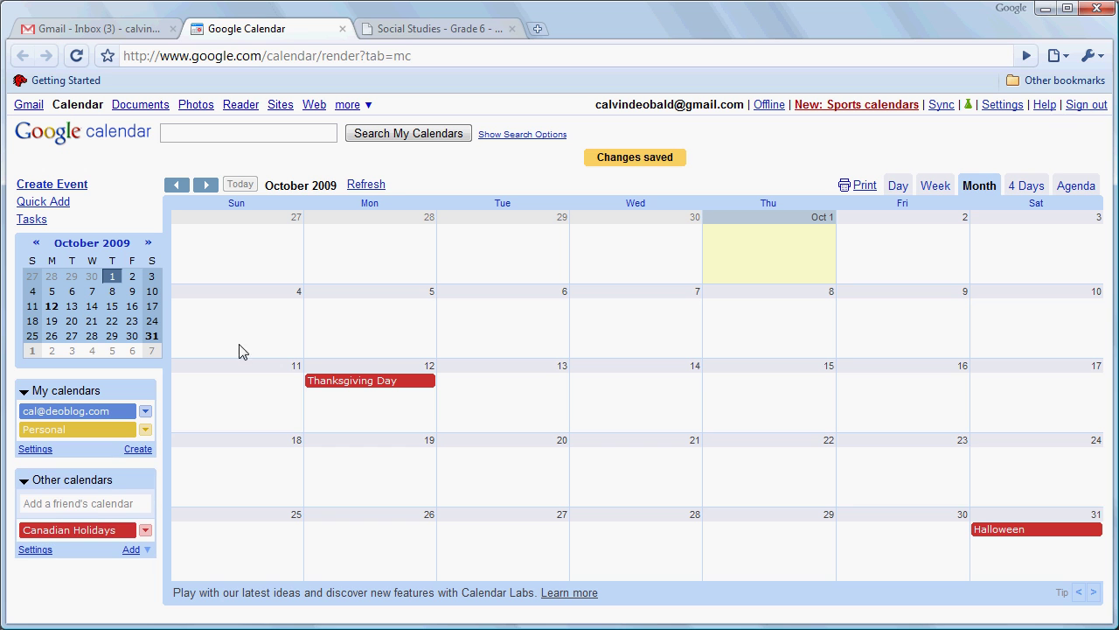
- Create the 'E-C' calendar with the description 'Extra-Curricular Commitments'
{"action": "left_click", "coordinate": [143, 449]}
{"action": "left_click", "coordinate": [418, 281]}
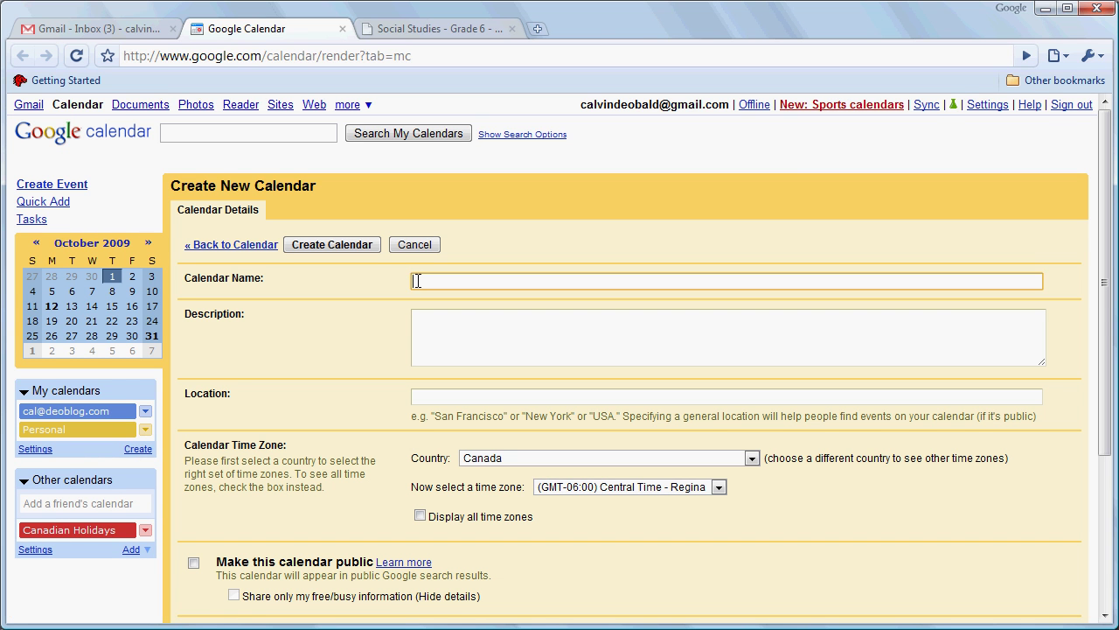
{"action": "type", "text": "SC"}
{"action": "left_click", "coordinate": [427, 315]}
{"action": "type", "text": "Extra"}
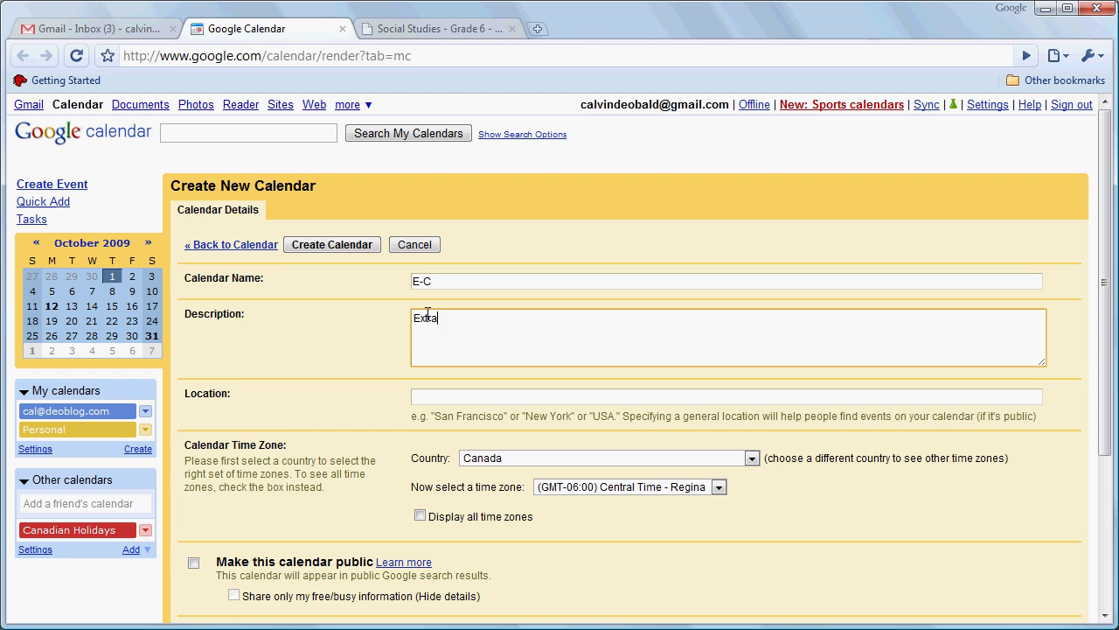
{"action": "type", "text": "-Curricular C"}
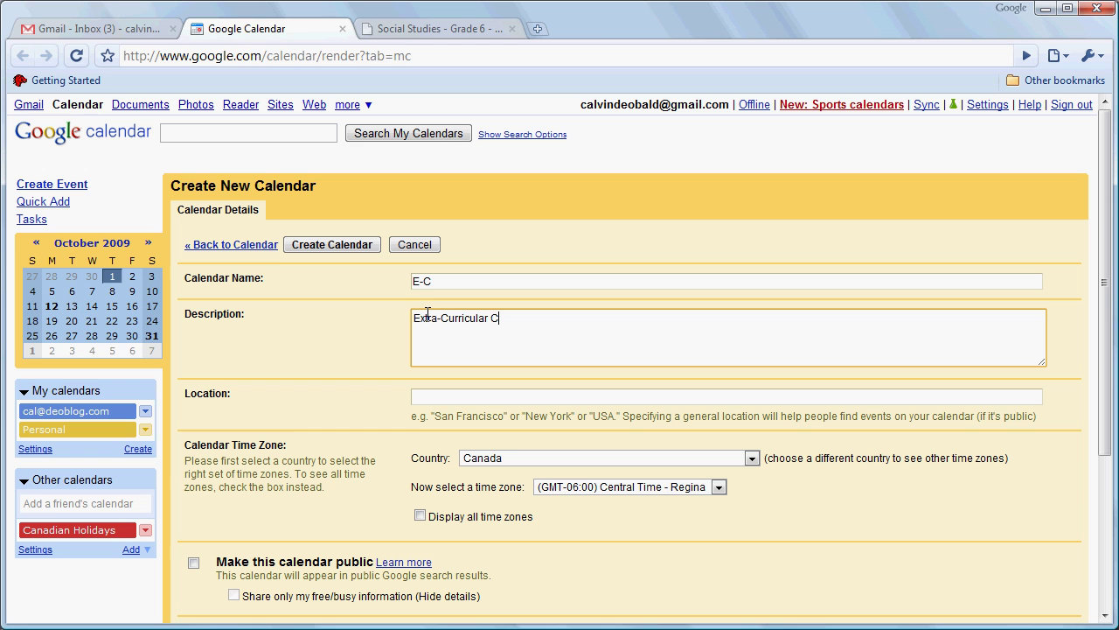
{"action": "type", "text": "ommitments"}
{"action": "left_click", "coordinate": [360, 247]}
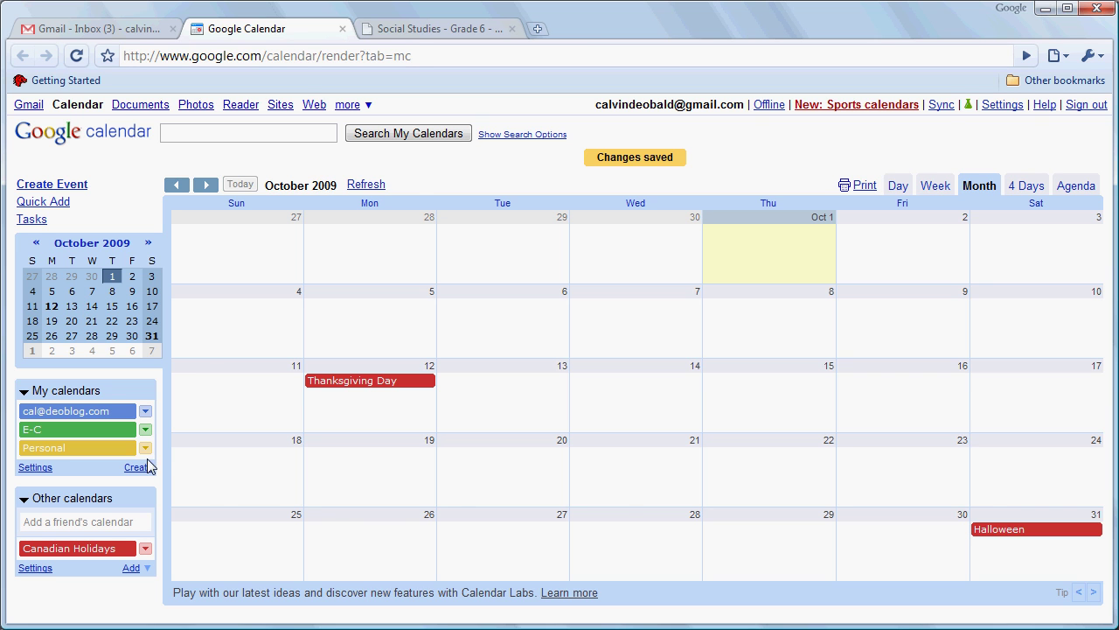
- Create a calendar named 'Work' with the description 'Work-related Appointments'
{"action": "left_click", "coordinate": [142, 467]}
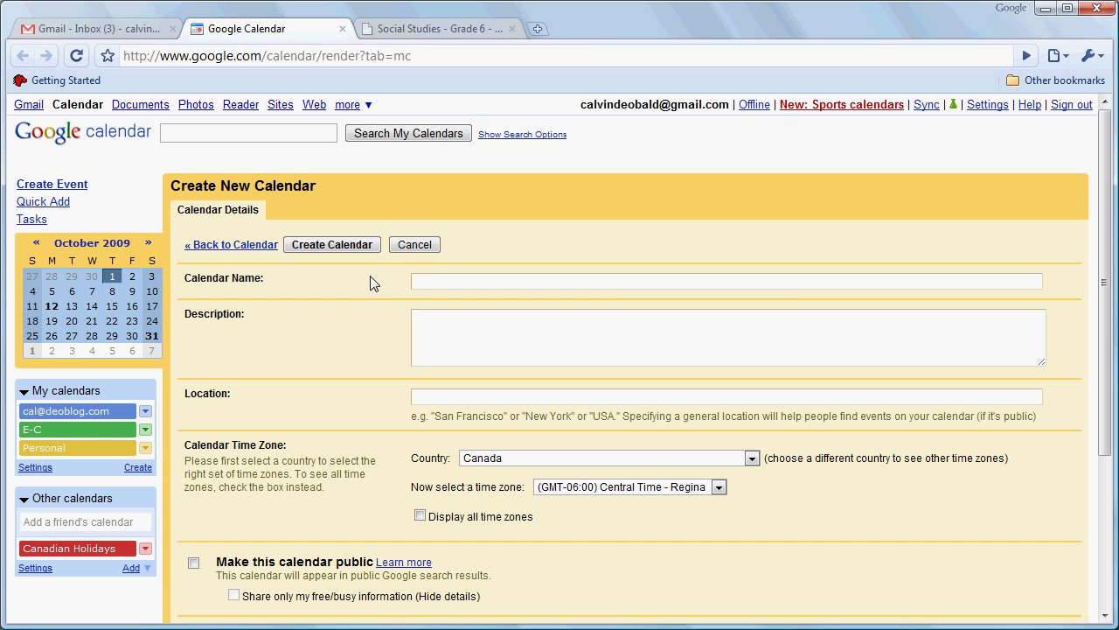
{"action": "left_click", "coordinate": [427, 281]}
{"action": "type", "text": "Work"}
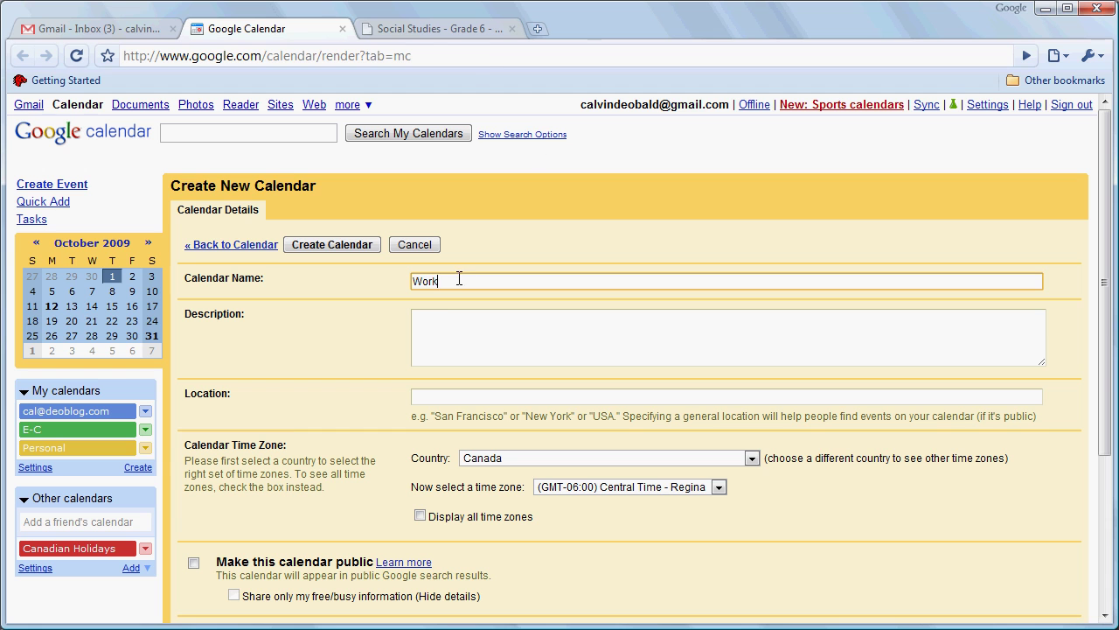
{"action": "left_click", "coordinate": [444, 328]}
{"action": "type", "text": "Work "}
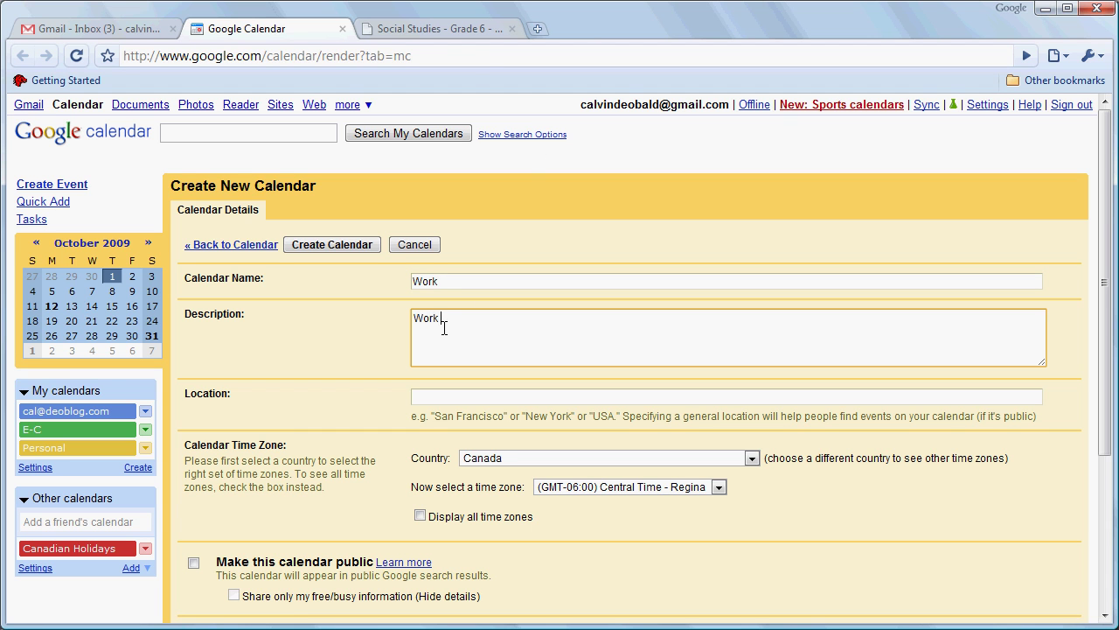
{"action": "type", "text": "-related Appointments"}
{"action": "left_click", "coordinate": [338, 249]}
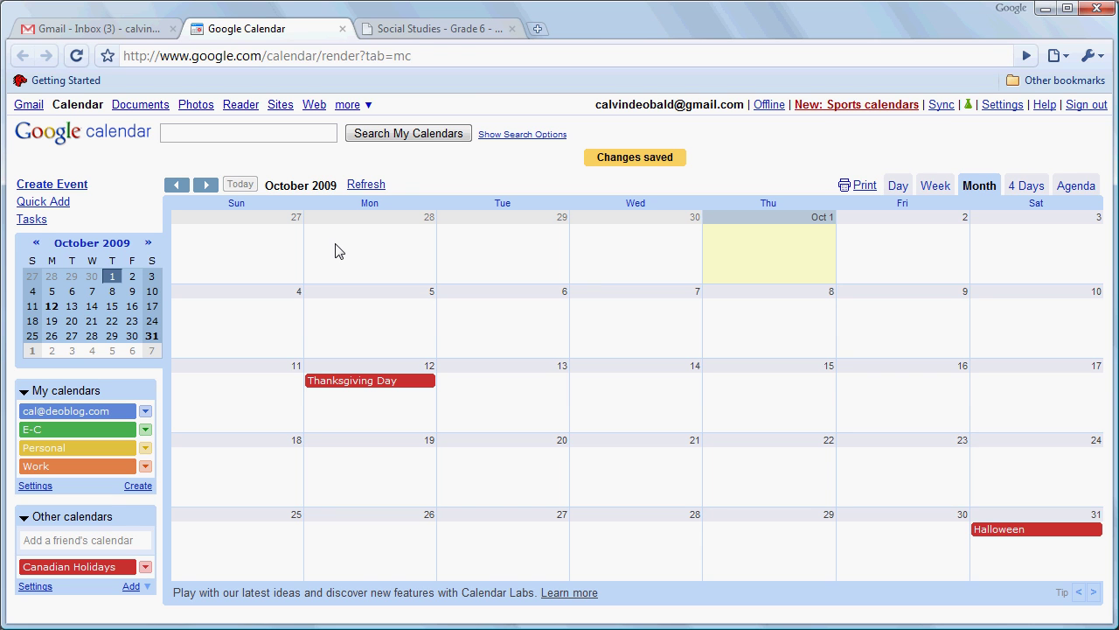
- Give the Personal calendar the blue colour swatch and the Work calendar the mustard swatch
{"action": "left_click", "coordinate": [145, 449]}
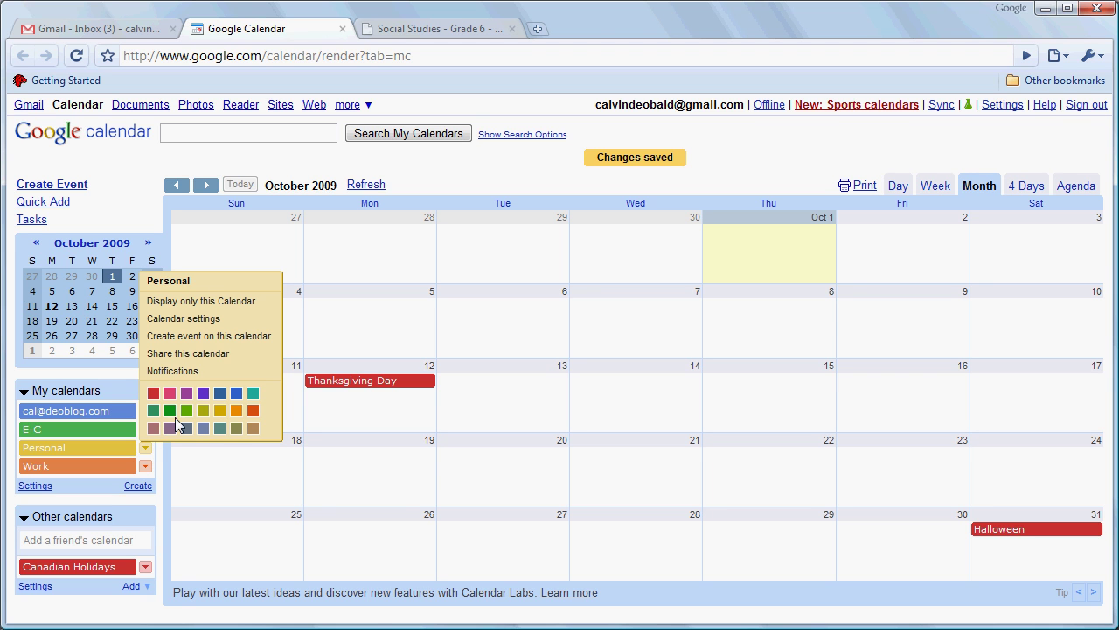
{"action": "left_click", "coordinate": [236, 393]}
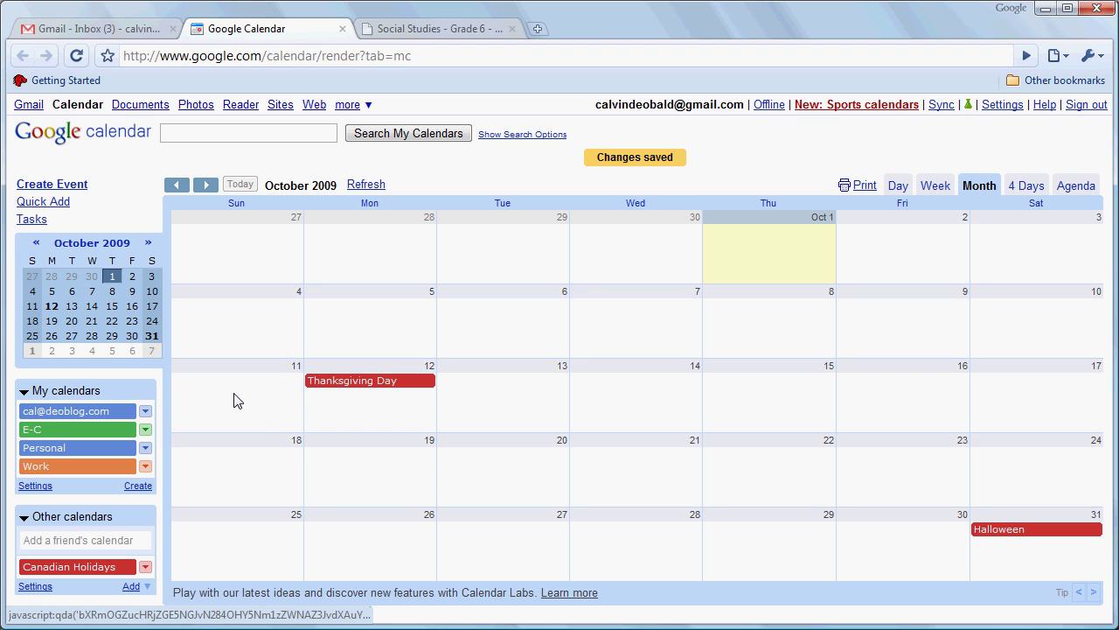
{"action": "left_click", "coordinate": [145, 466]}
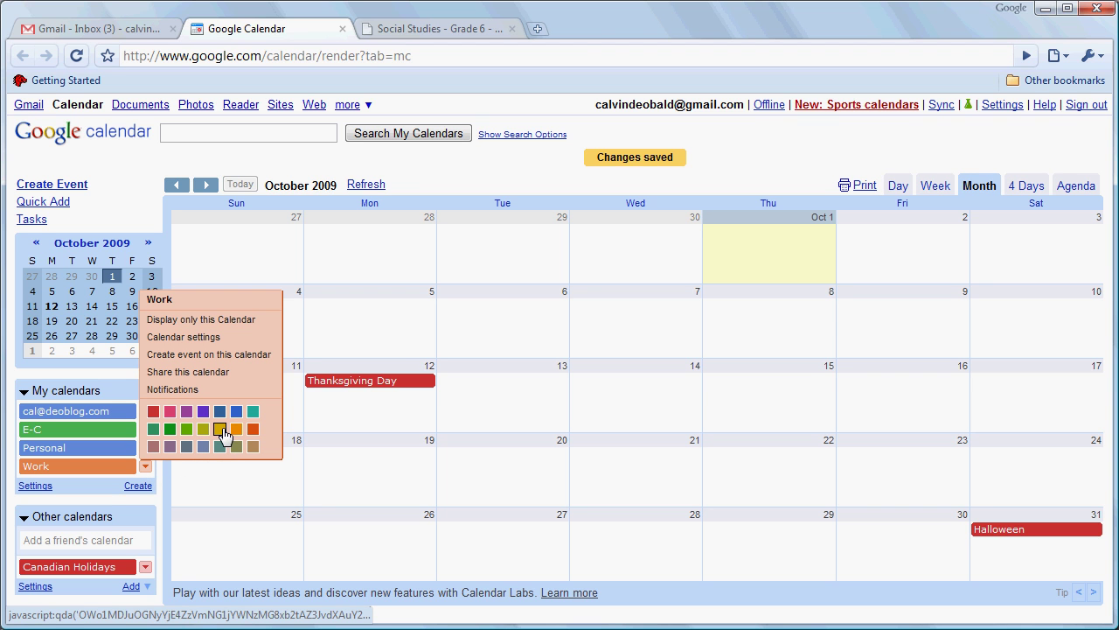
{"action": "left_click", "coordinate": [220, 429]}
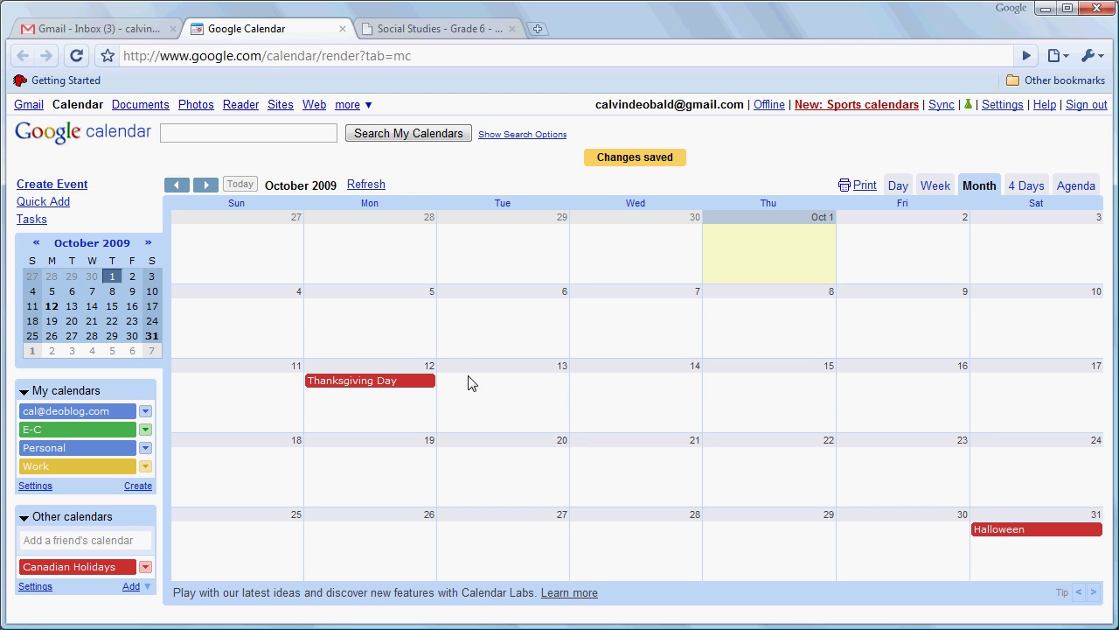
- Add a '9am PD Day at SCCHS' event on October 5 to the Work calendar
{"action": "left_click", "coordinate": [411, 335]}
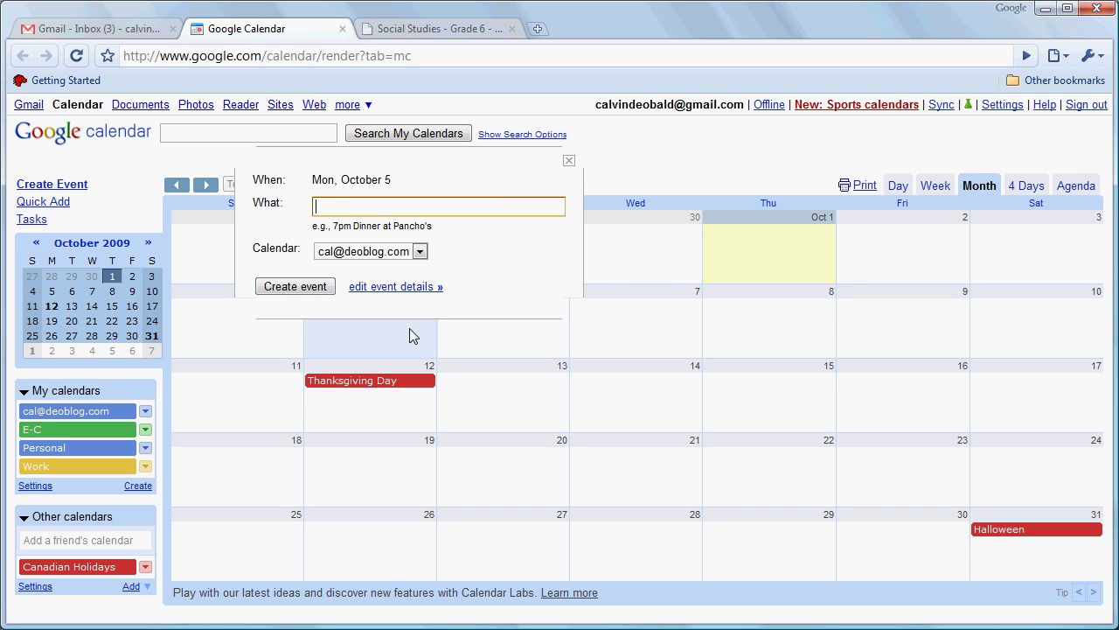
{"action": "type", "text": "9am PD Day at SCCHS"}
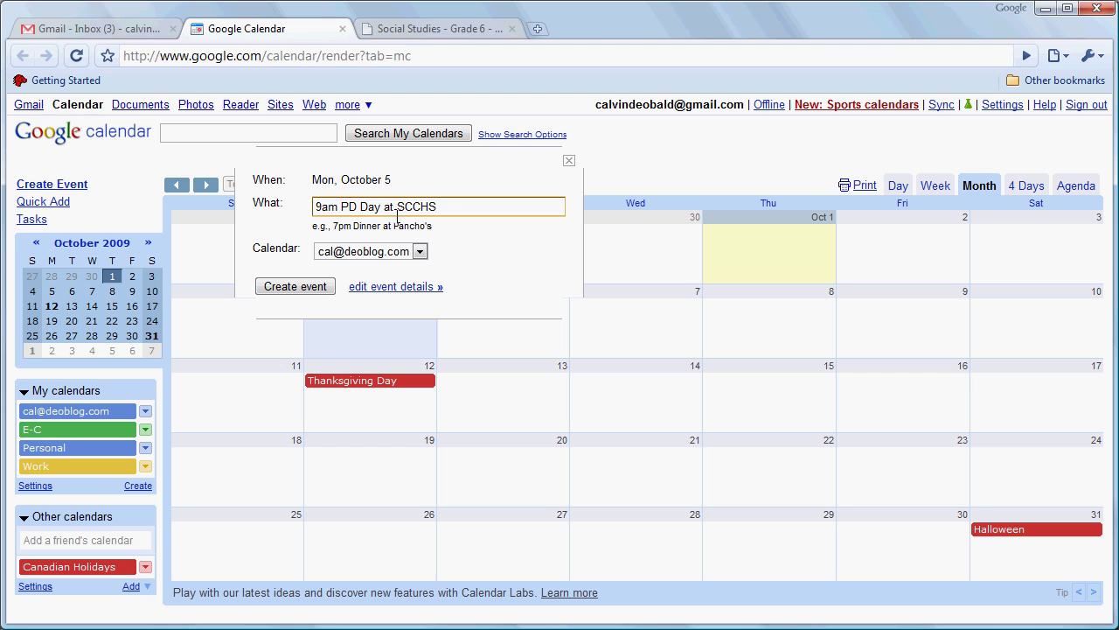
{"action": "left_click", "coordinate": [420, 252]}
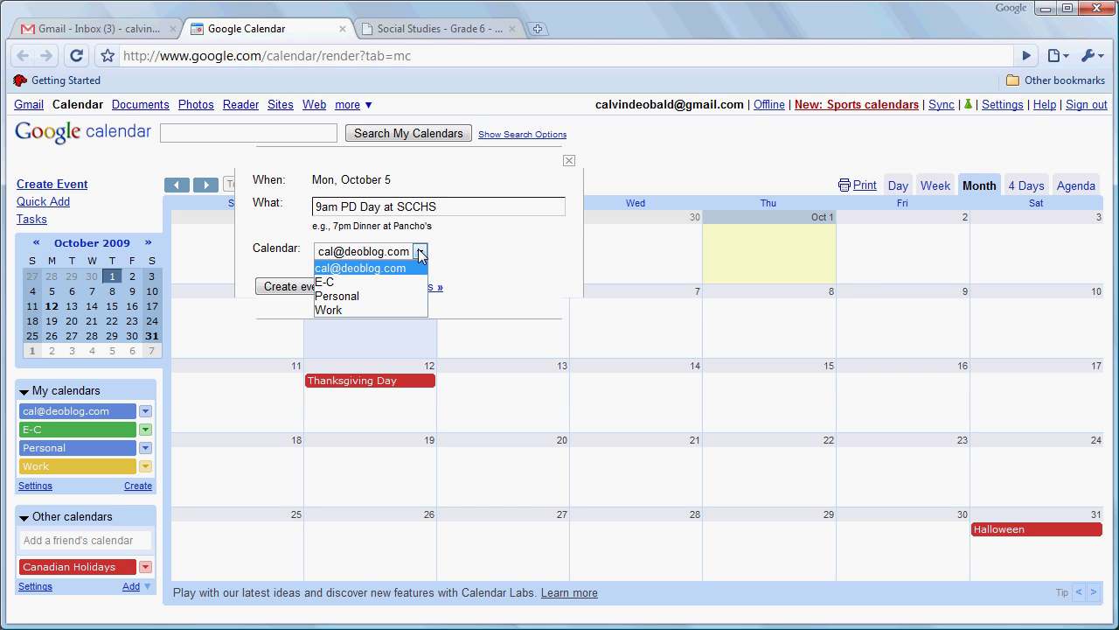
{"action": "left_click", "coordinate": [386, 309]}
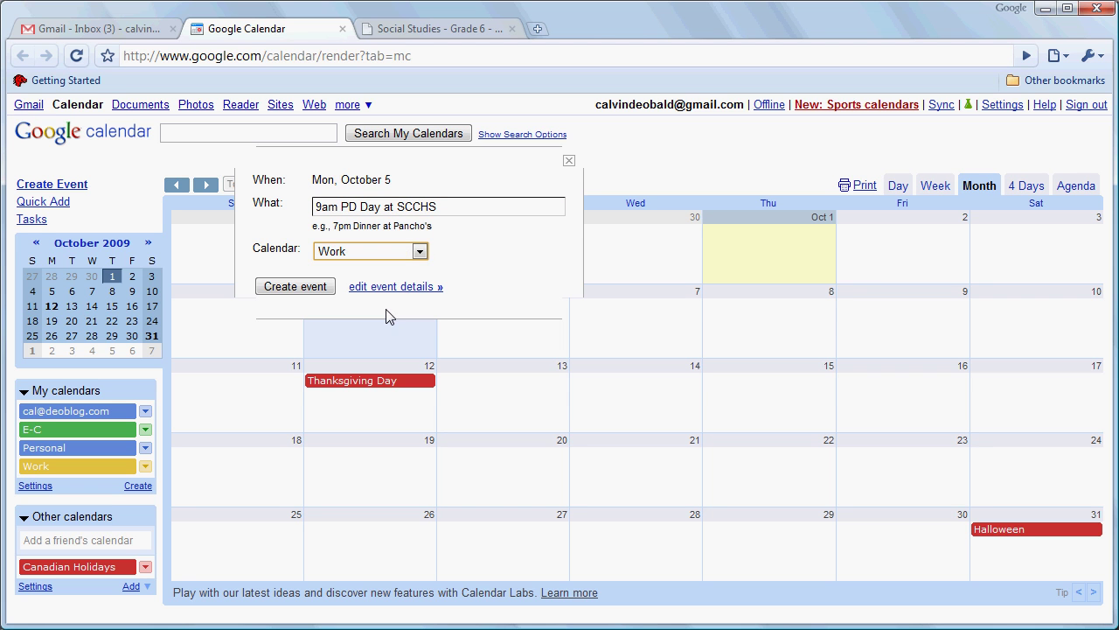
{"action": "left_click", "coordinate": [305, 286]}
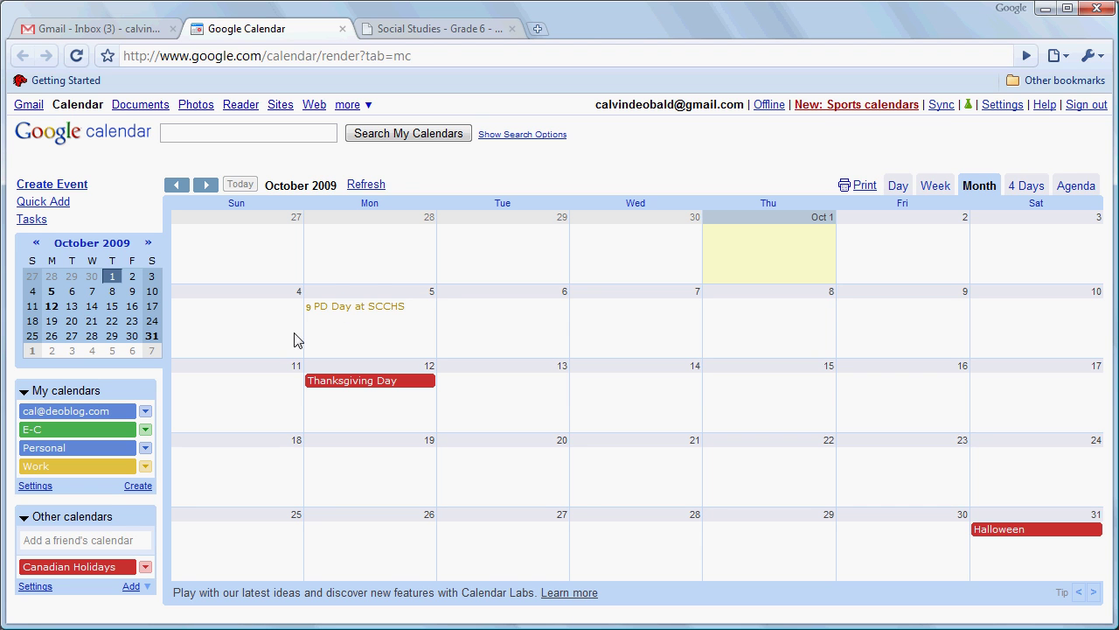
- Change the PD Day at SCCHS event's end time to 3:30pm and save it
{"action": "left_click", "coordinate": [329, 310]}
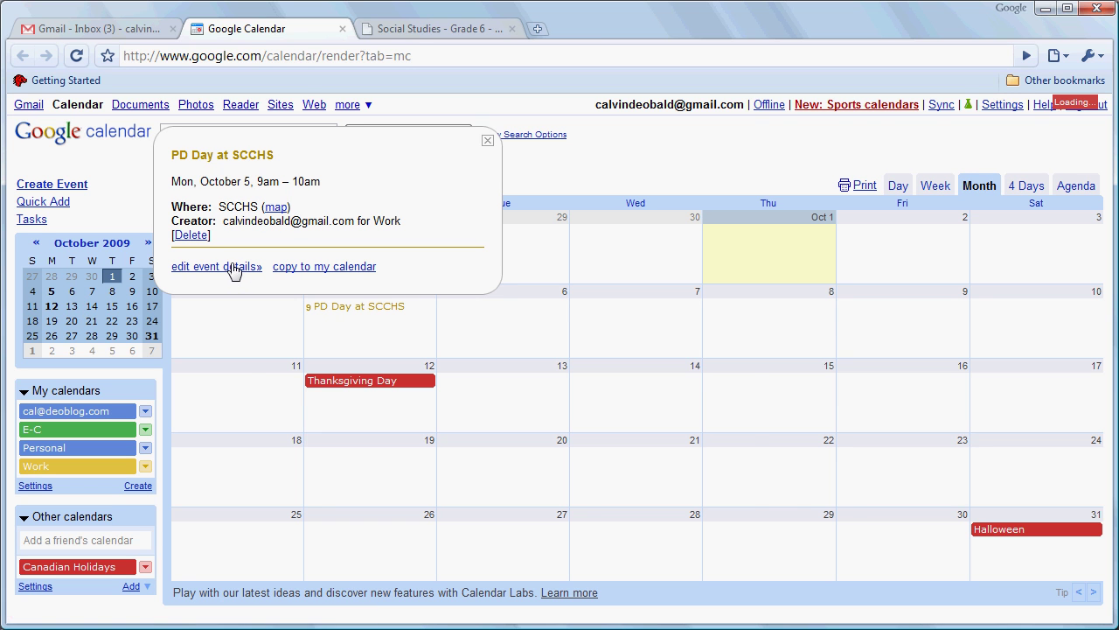
{"action": "left_click", "coordinate": [233, 268]}
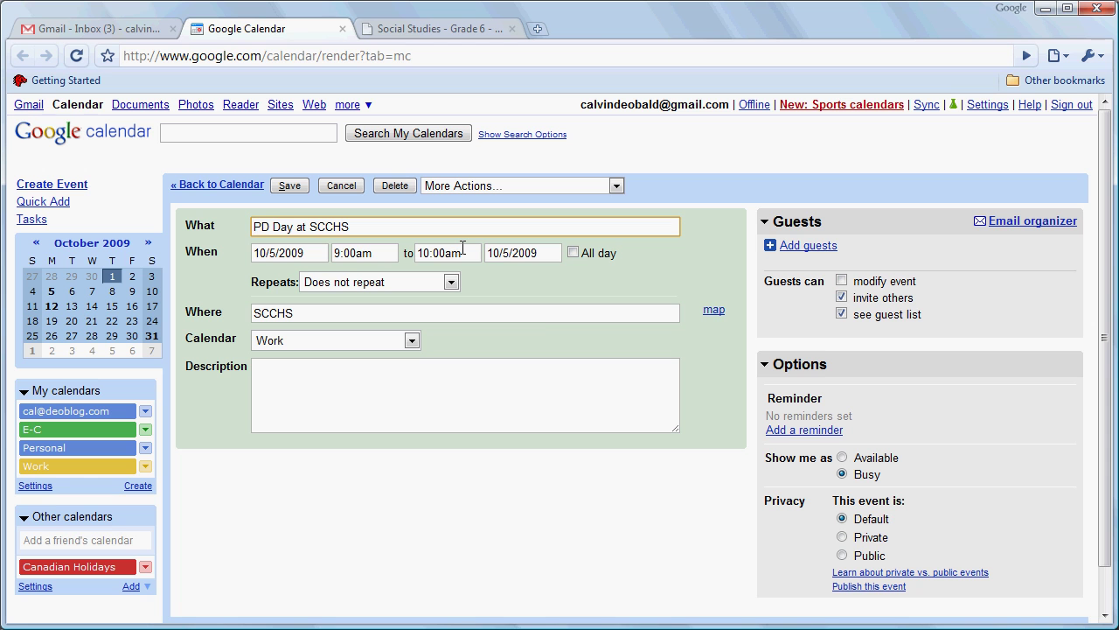
{"action": "left_click", "coordinate": [463, 252]}
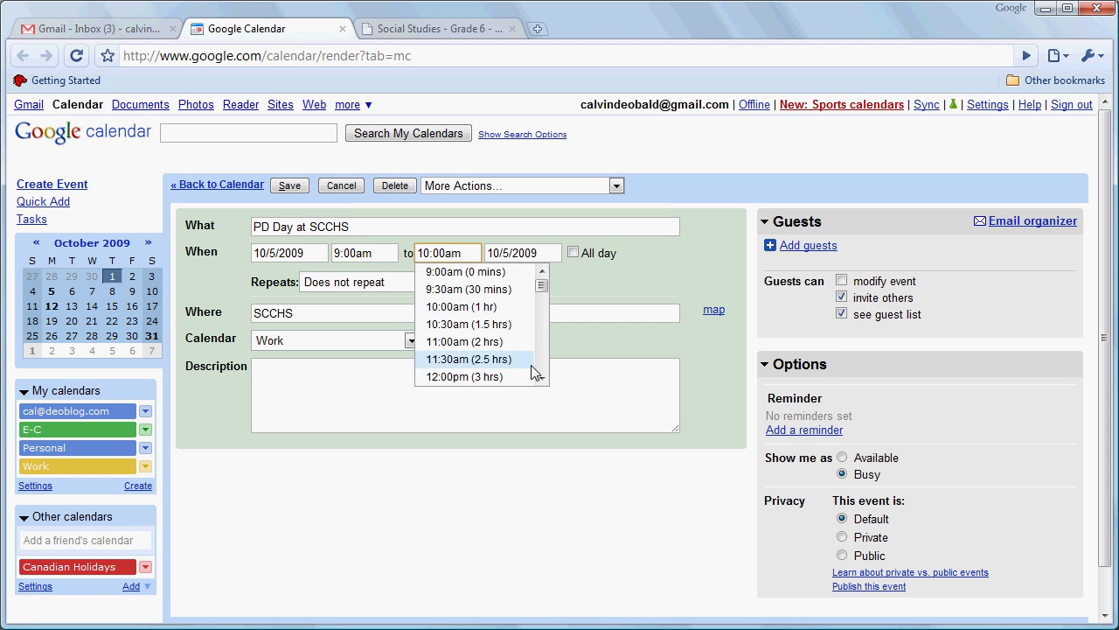
{"action": "scroll", "coordinate": [542, 362], "scroll_direction": "down", "scroll_amount": 2}
{"action": "scroll", "coordinate": [541, 362], "scroll_direction": "down", "scroll_amount": 3}
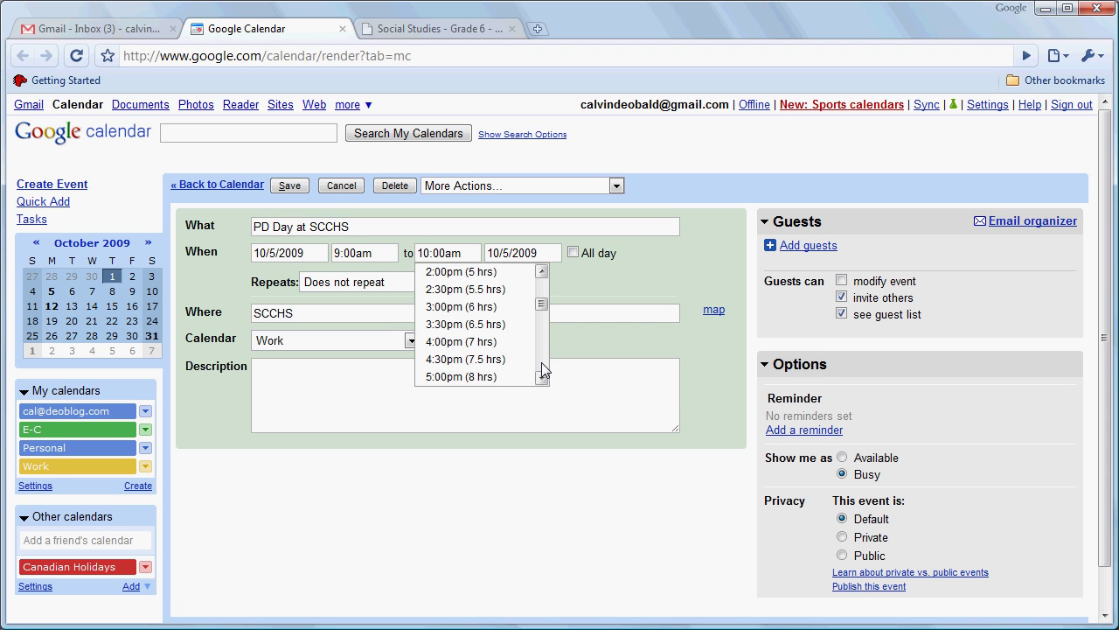
{"action": "left_click", "coordinate": [495, 325]}
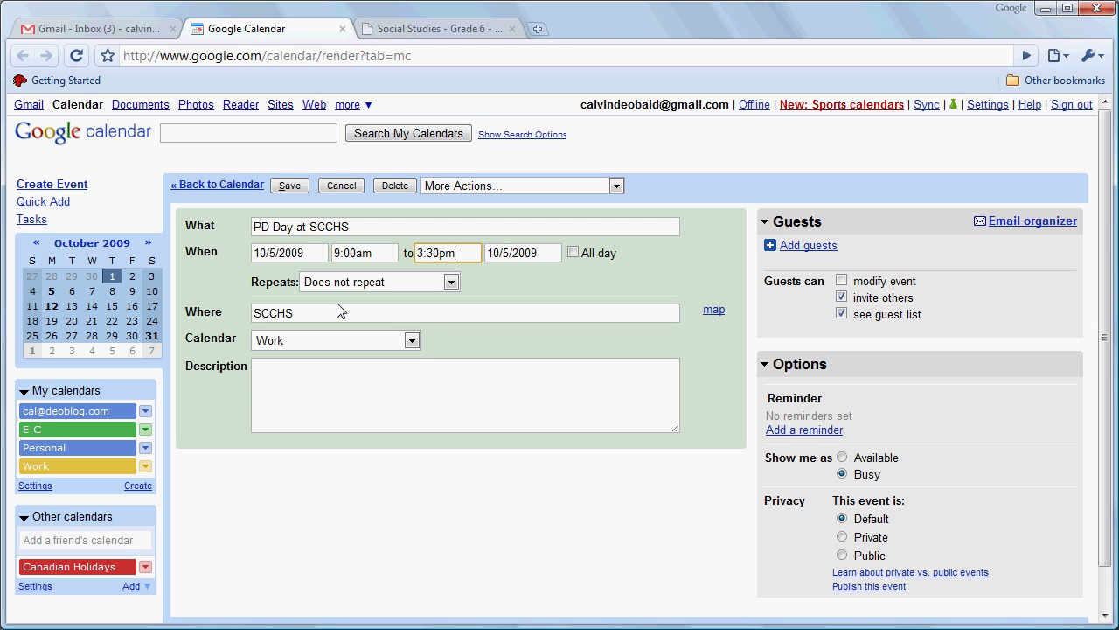
{"action": "left_click", "coordinate": [288, 187]}
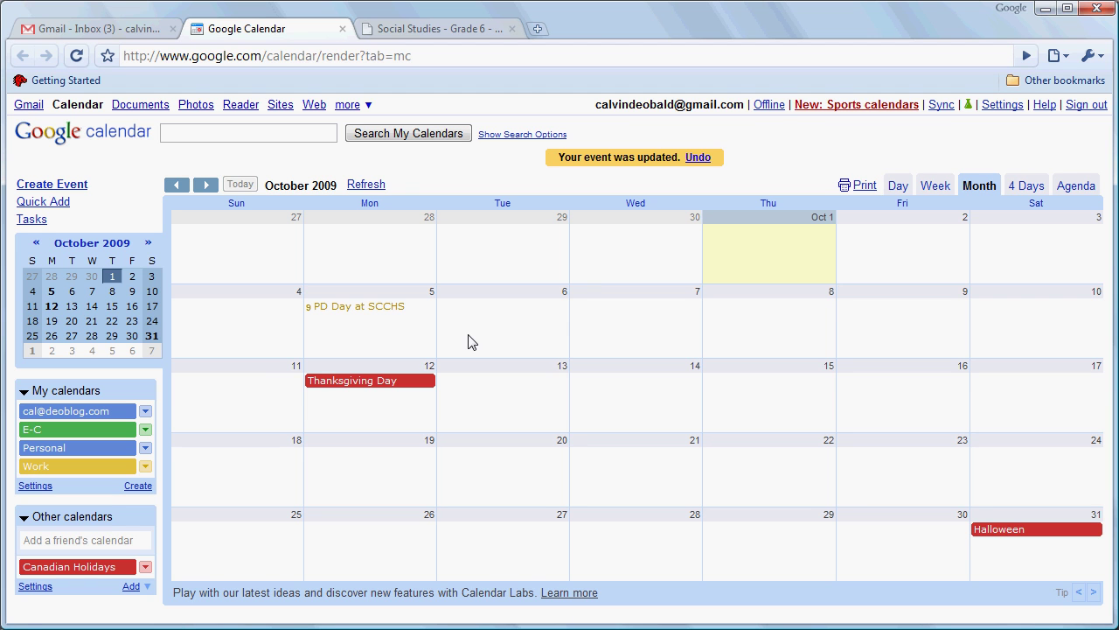
- Create '4pm - 6pm Family Dinner at Home' on October 11 in the Personal calendar
{"action": "left_click", "coordinate": [236, 409]}
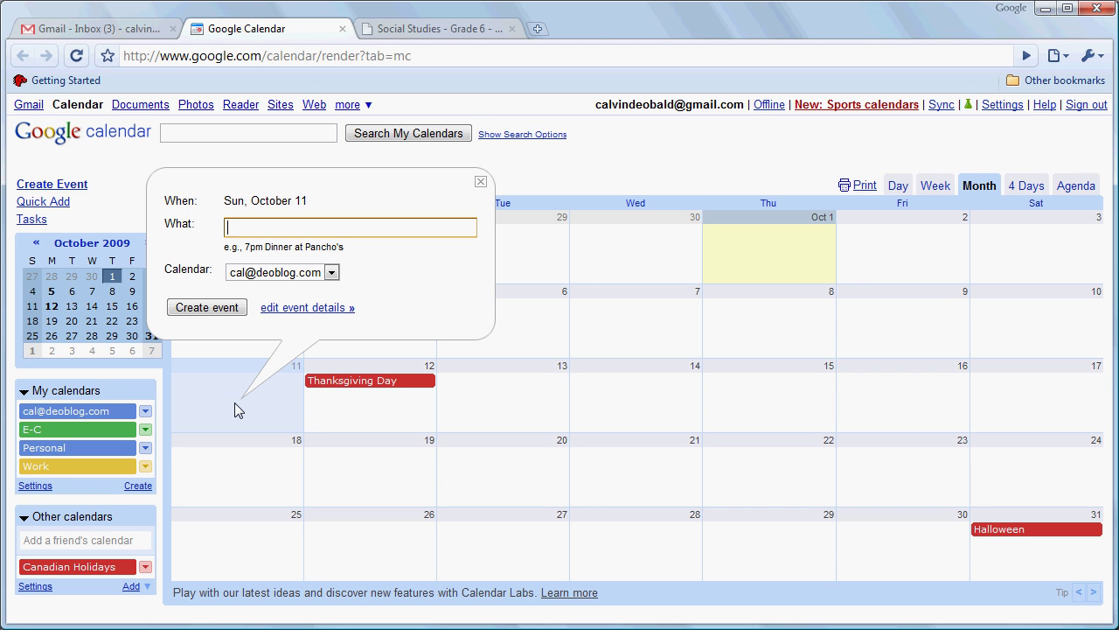
{"action": "type", "text": "4pm"}
{"action": "type", "text": "- 6pm"}
{"action": "type", "text": " Fri"}
{"action": "key", "text": "BackSpace"}
{"action": "key", "text": "BackSpace"}
{"action": "type", "text": "amily Dinner"}
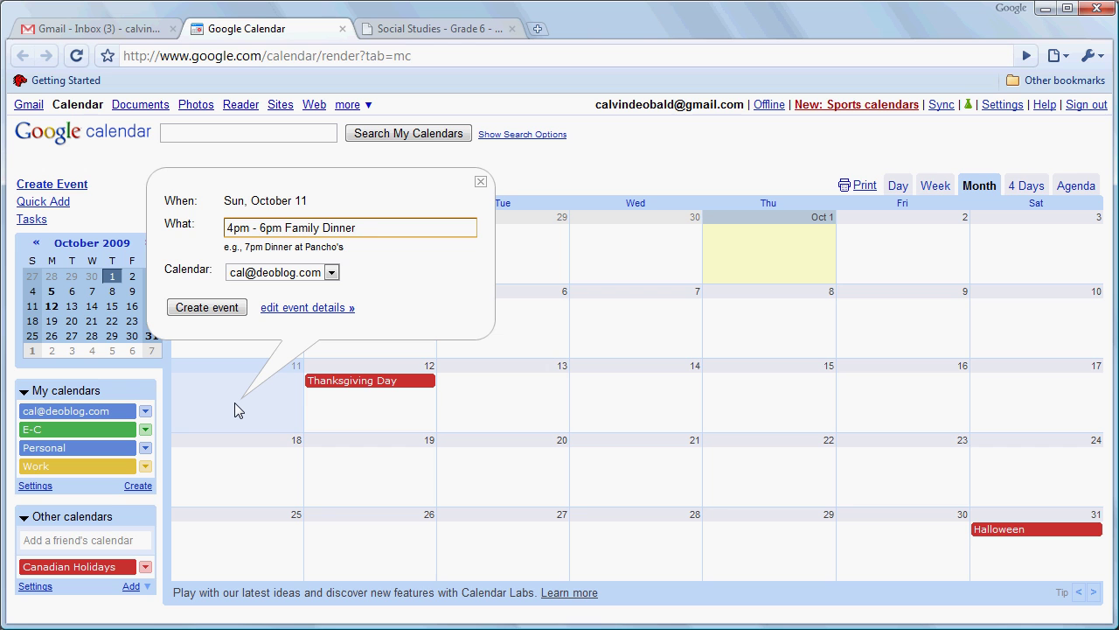
{"action": "type", "text": " at Home"}
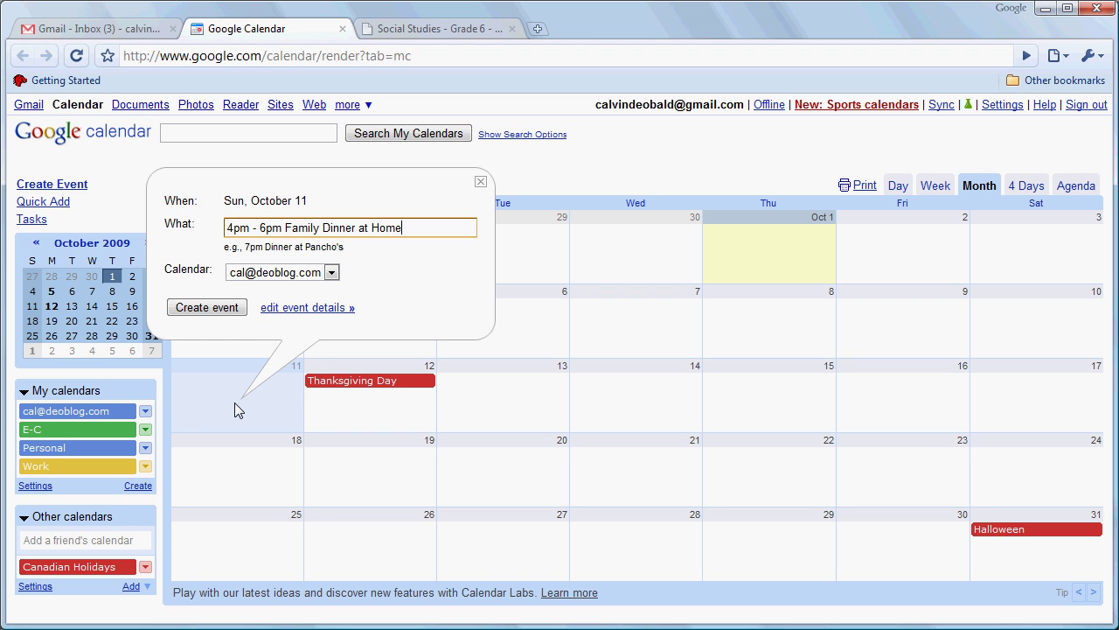
{"action": "left_click", "coordinate": [331, 275]}
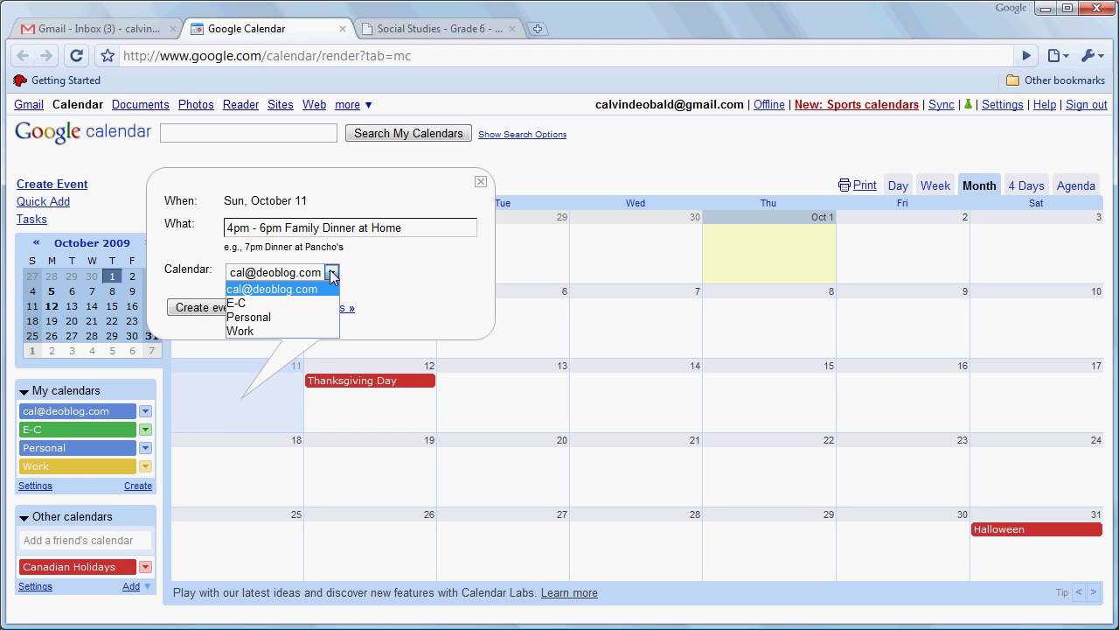
{"action": "left_click", "coordinate": [278, 318]}
{"action": "left_click", "coordinate": [213, 308]}
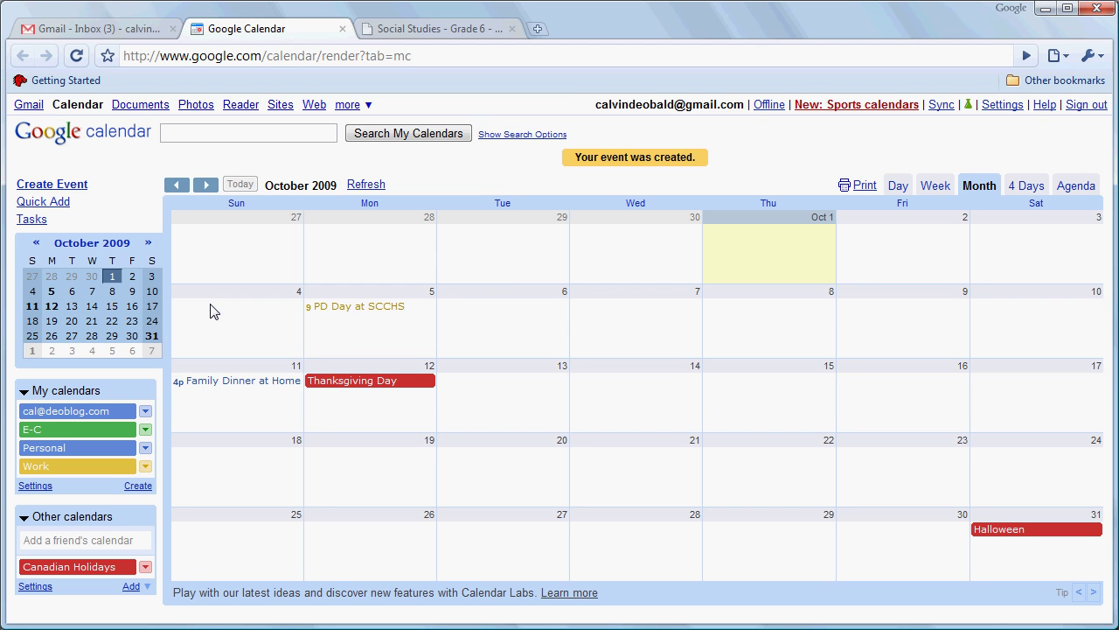
{"action": "left_click", "coordinate": [219, 382]}
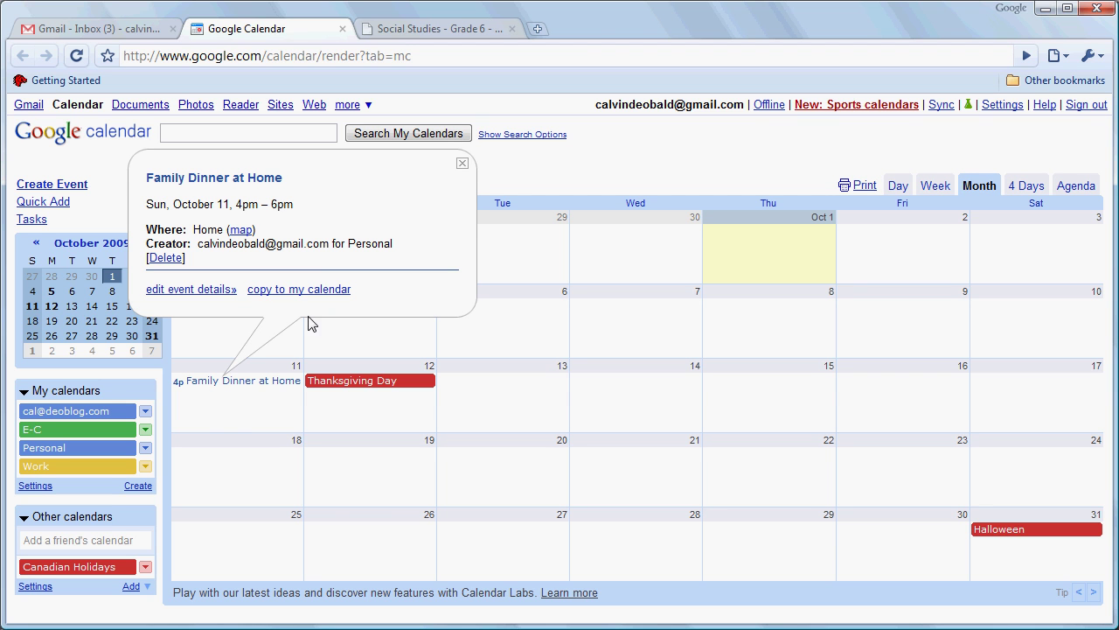
{"action": "left_click", "coordinate": [462, 164]}
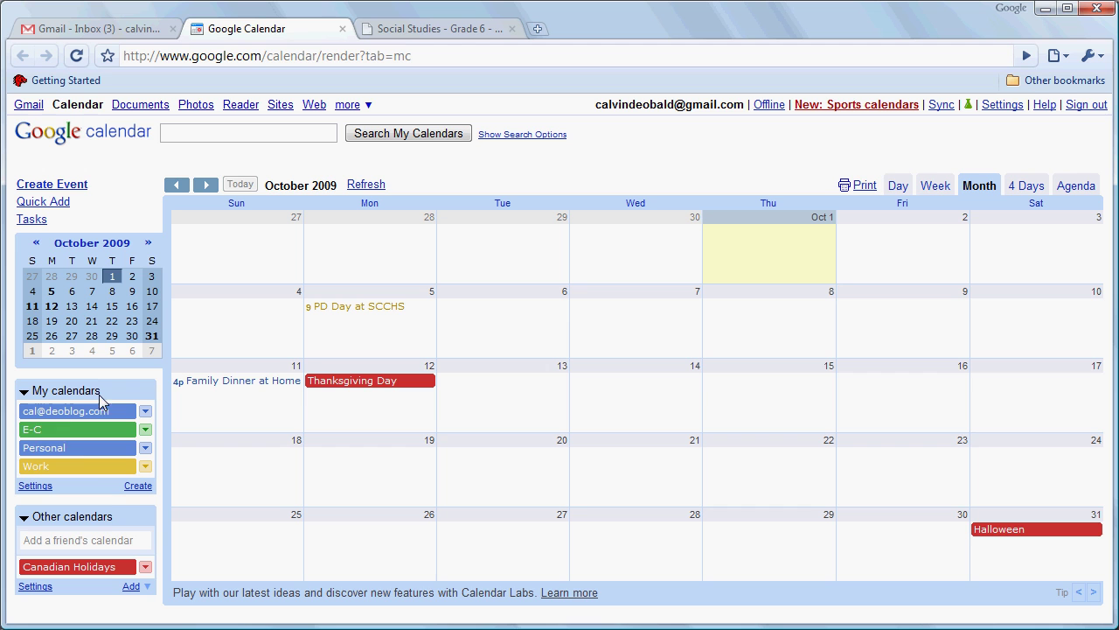
{"action": "left_click", "coordinate": [72, 473]}
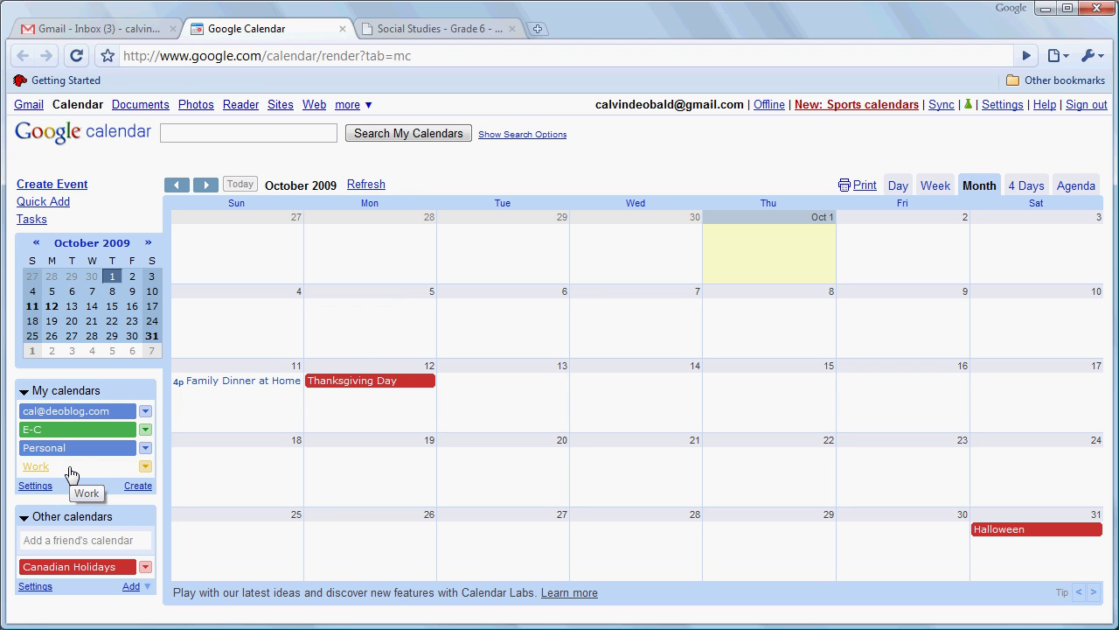
{"action": "left_click", "coordinate": [64, 451]}
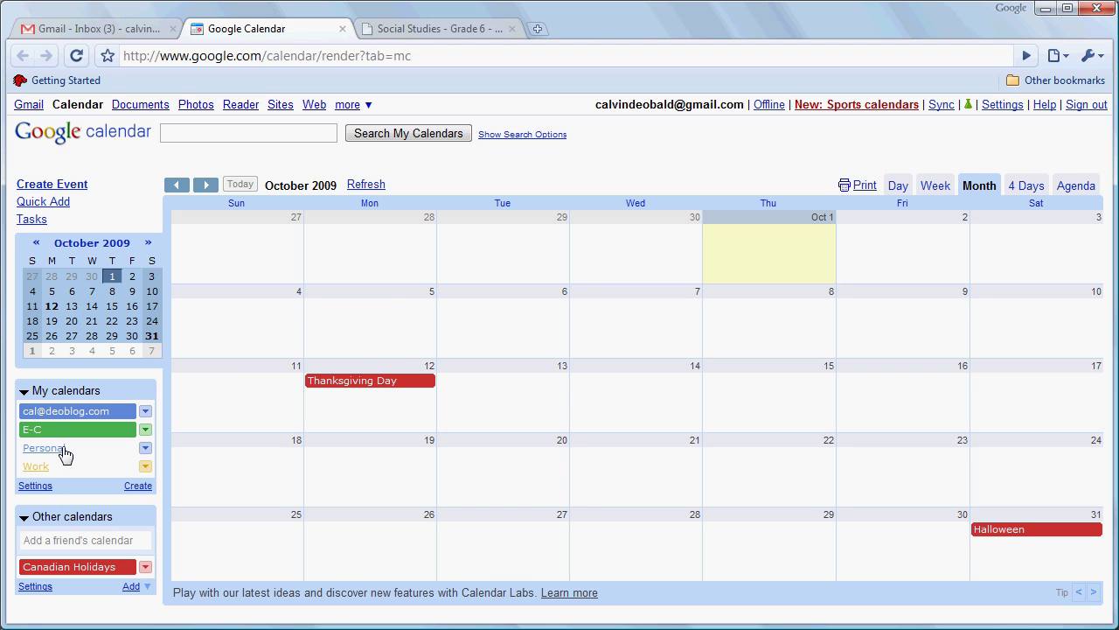
{"action": "left_click", "coordinate": [65, 451]}
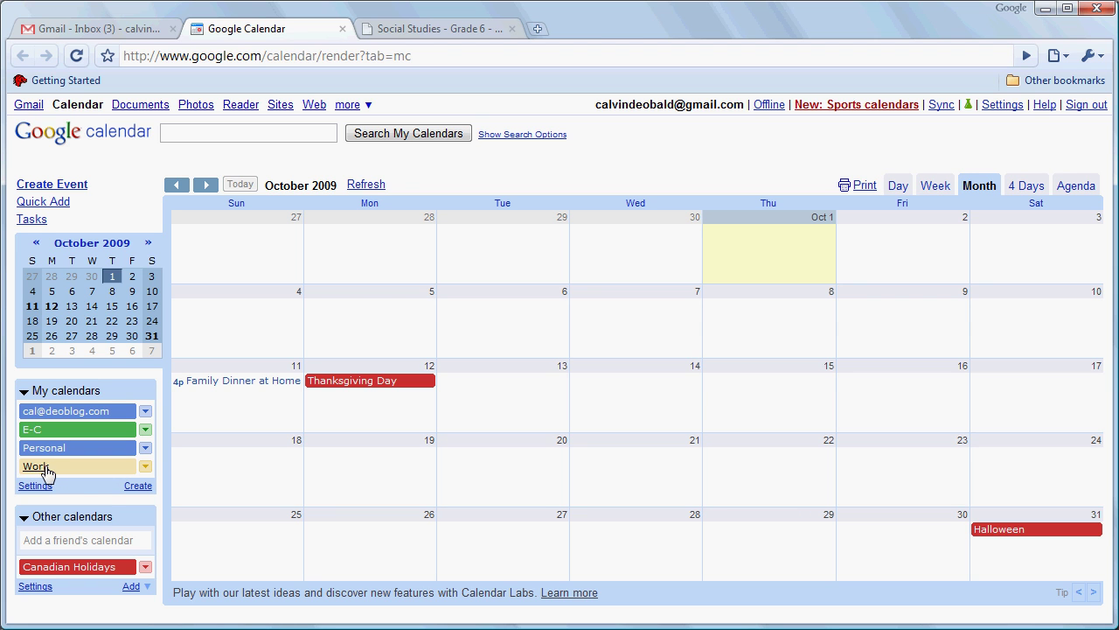
{"action": "left_click", "coordinate": [47, 469]}
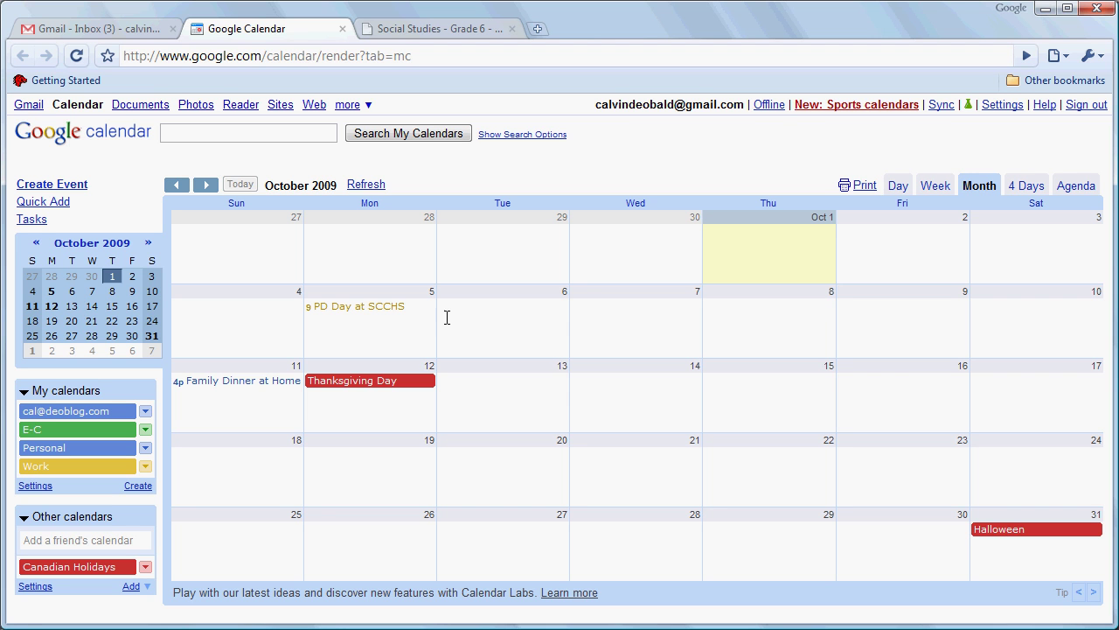
- Draft a '3:30 pm Staff Meeting' event on October 19 and file it under Work
{"action": "left_click", "coordinate": [368, 478]}
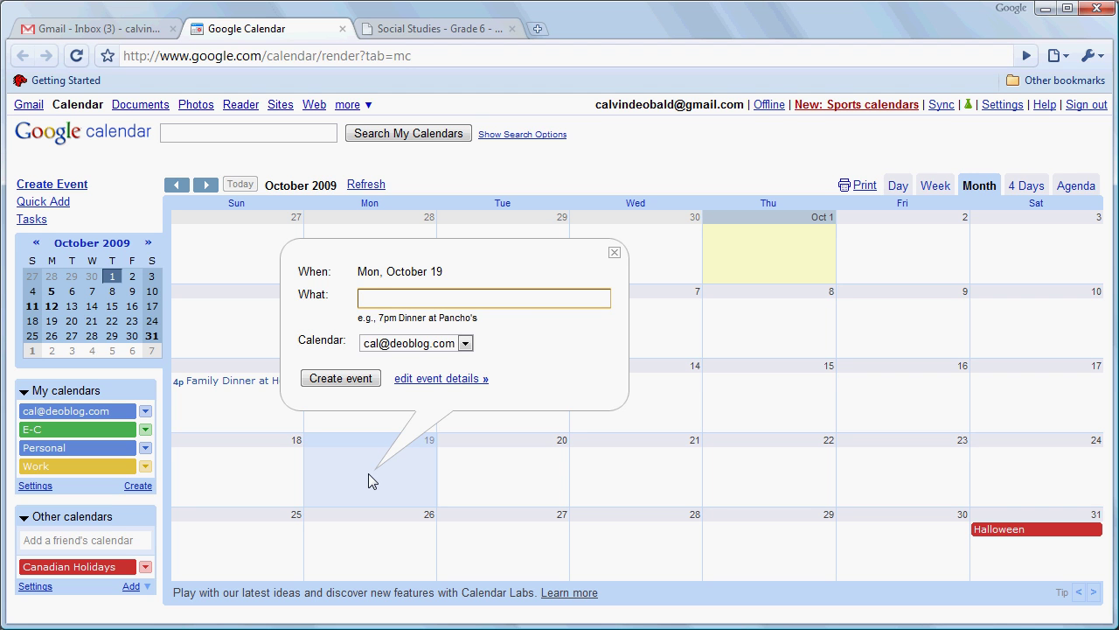
{"action": "type", "text": "3:30 pm Staff Meeting"}
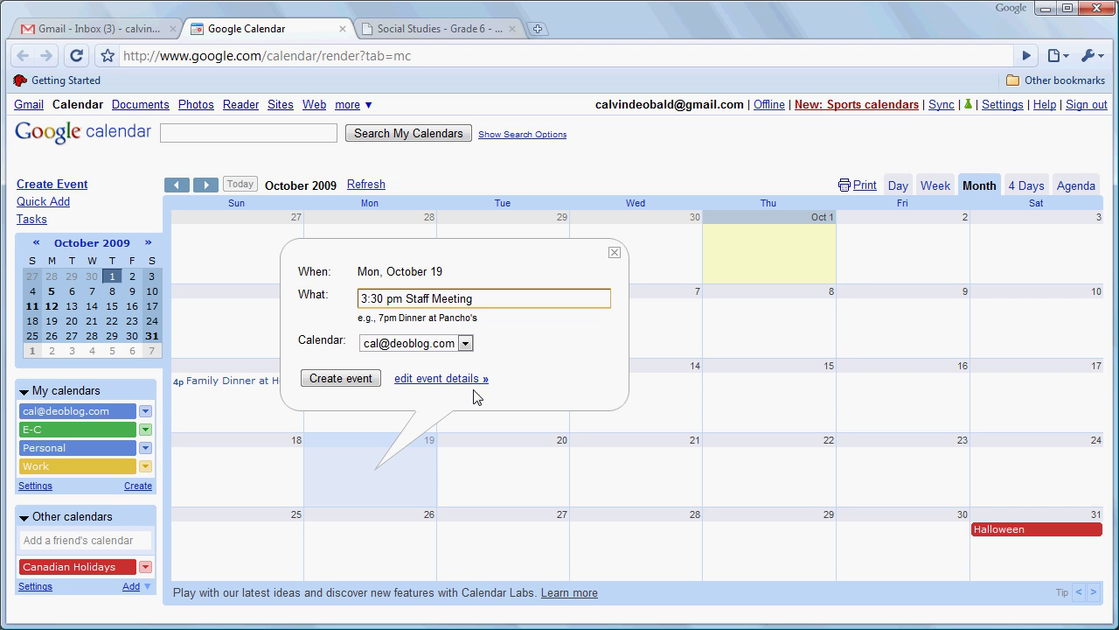
{"action": "left_click", "coordinate": [466, 343]}
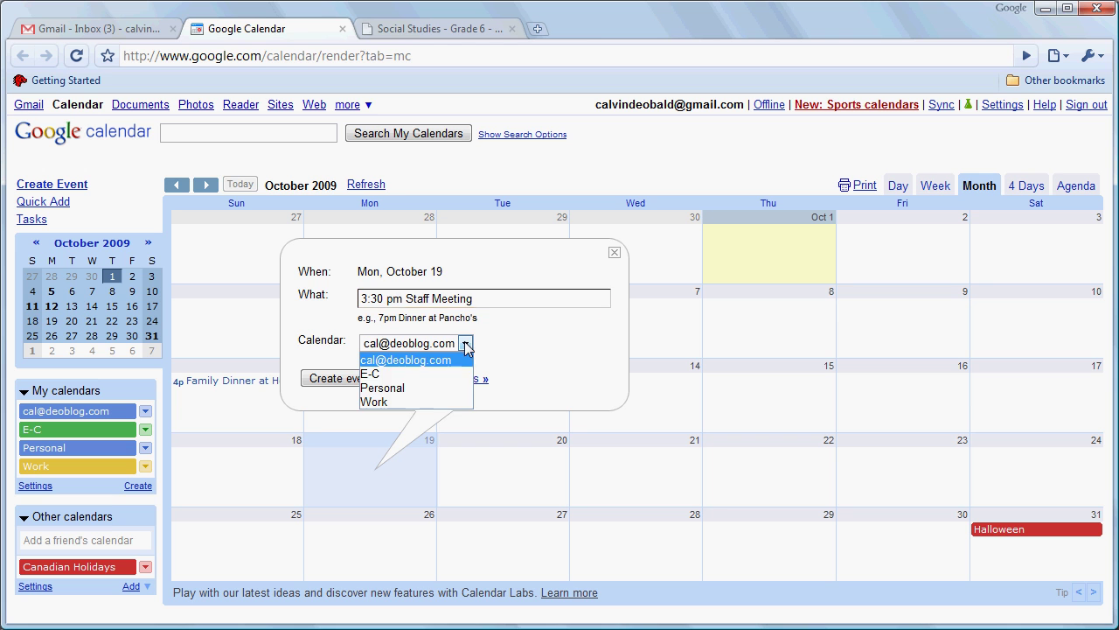
{"action": "left_click", "coordinate": [431, 403]}
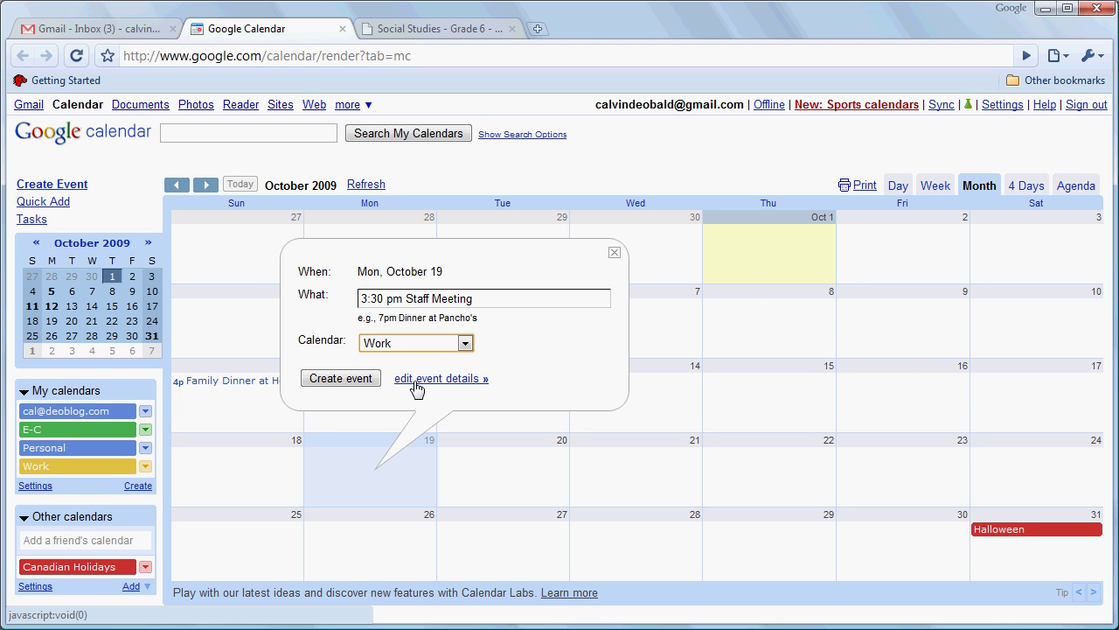
- Set the Staff Meeting to end at 5:00pm and repeat monthly on the third Monday
{"action": "left_click", "coordinate": [415, 381]}
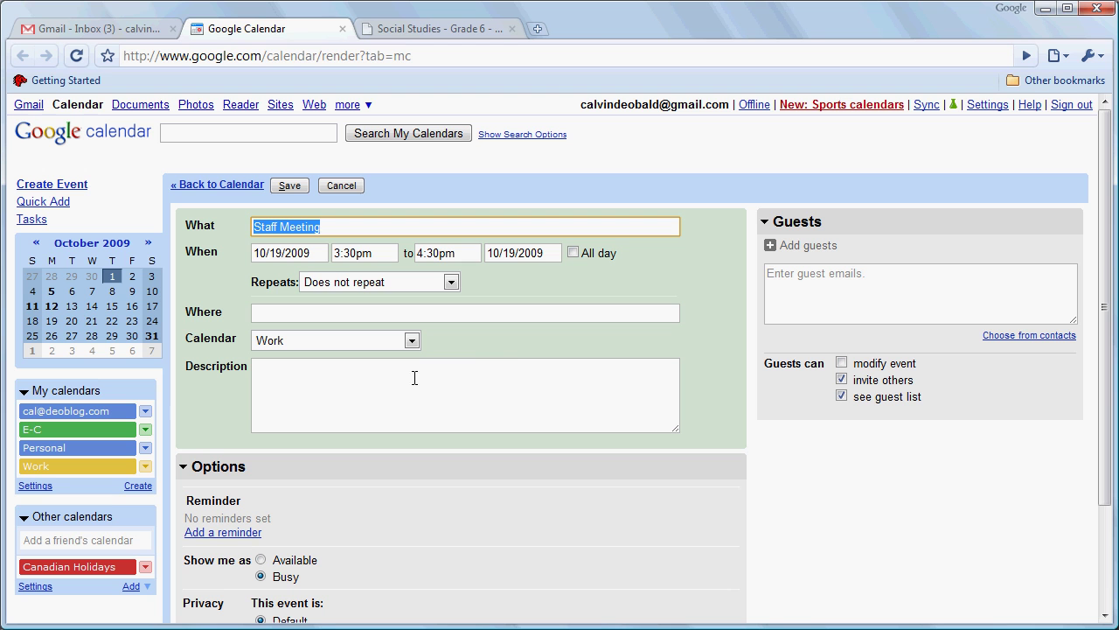
{"action": "left_click", "coordinate": [468, 254]}
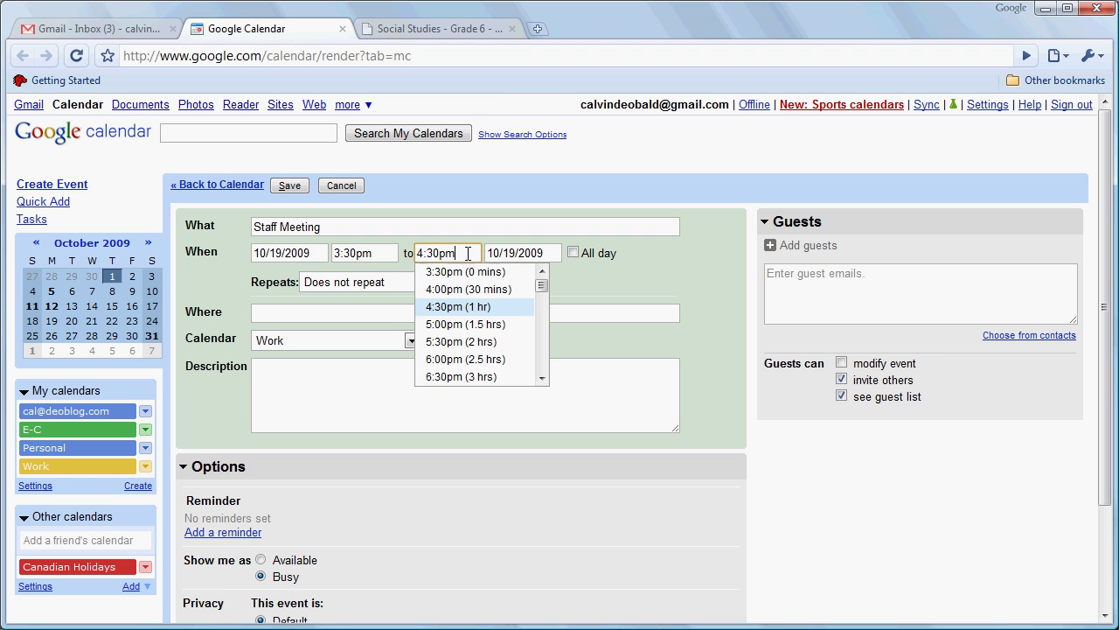
{"action": "left_click", "coordinate": [464, 320]}
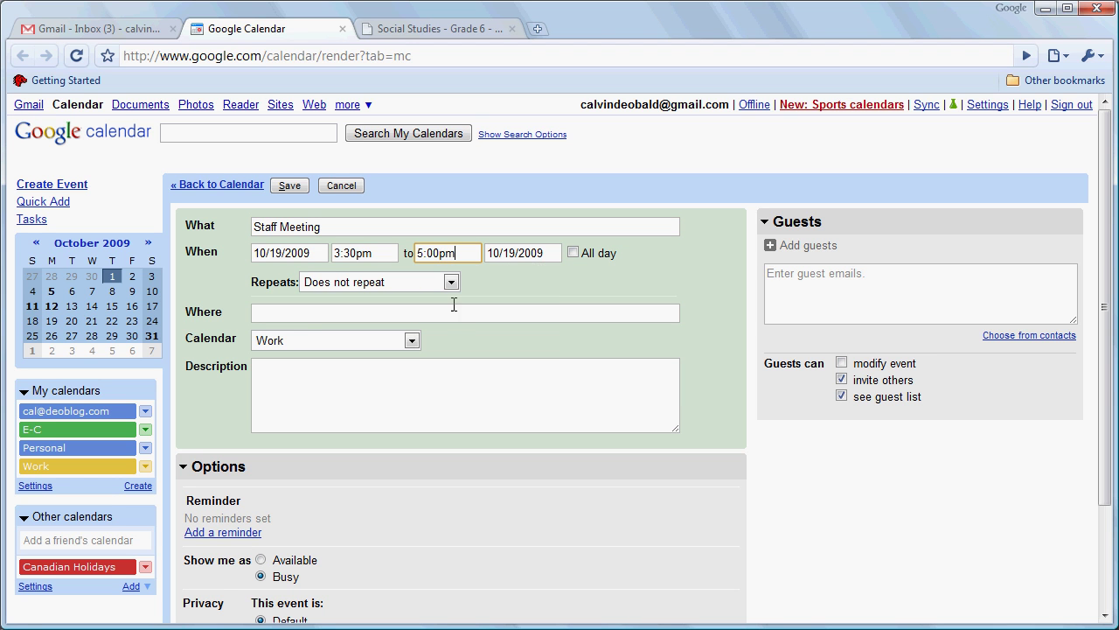
{"action": "left_click", "coordinate": [452, 282]}
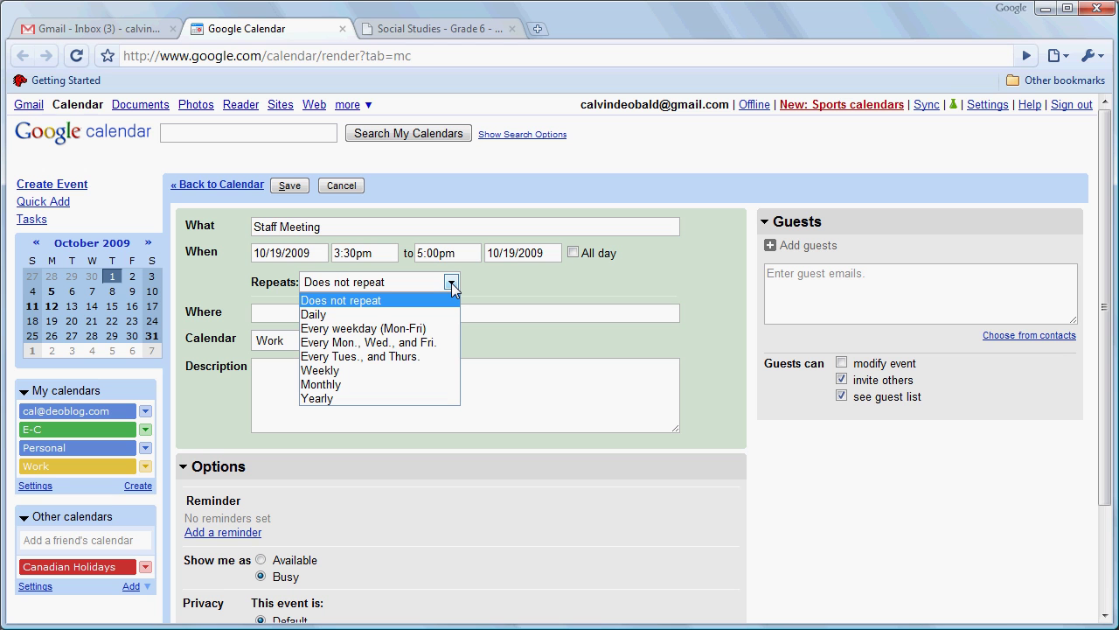
{"action": "left_click", "coordinate": [364, 384]}
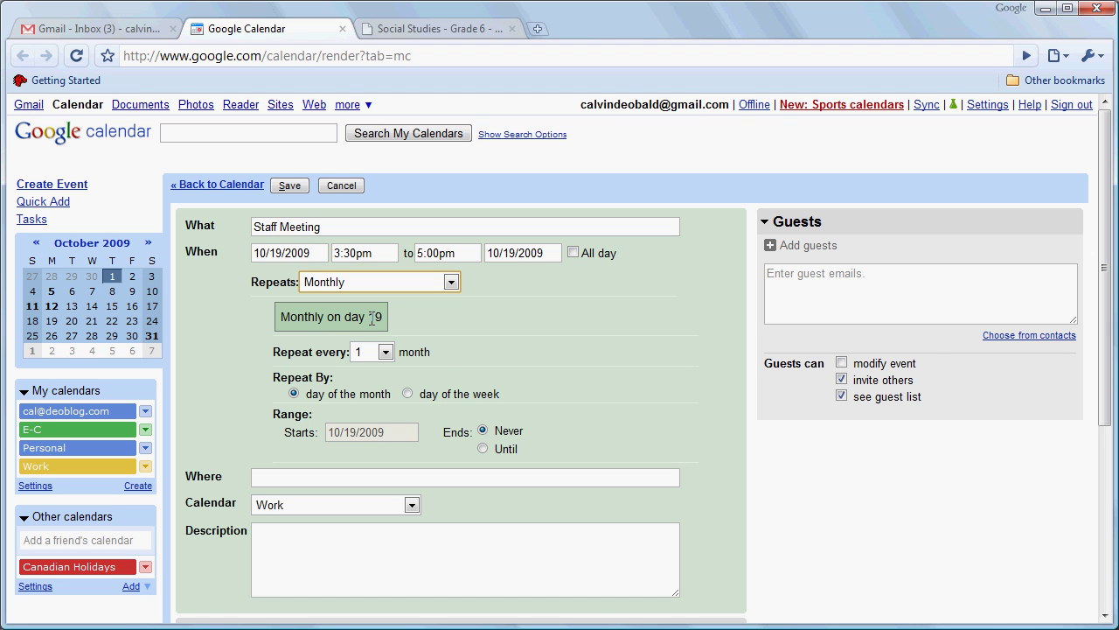
{"action": "left_click", "coordinate": [408, 394]}
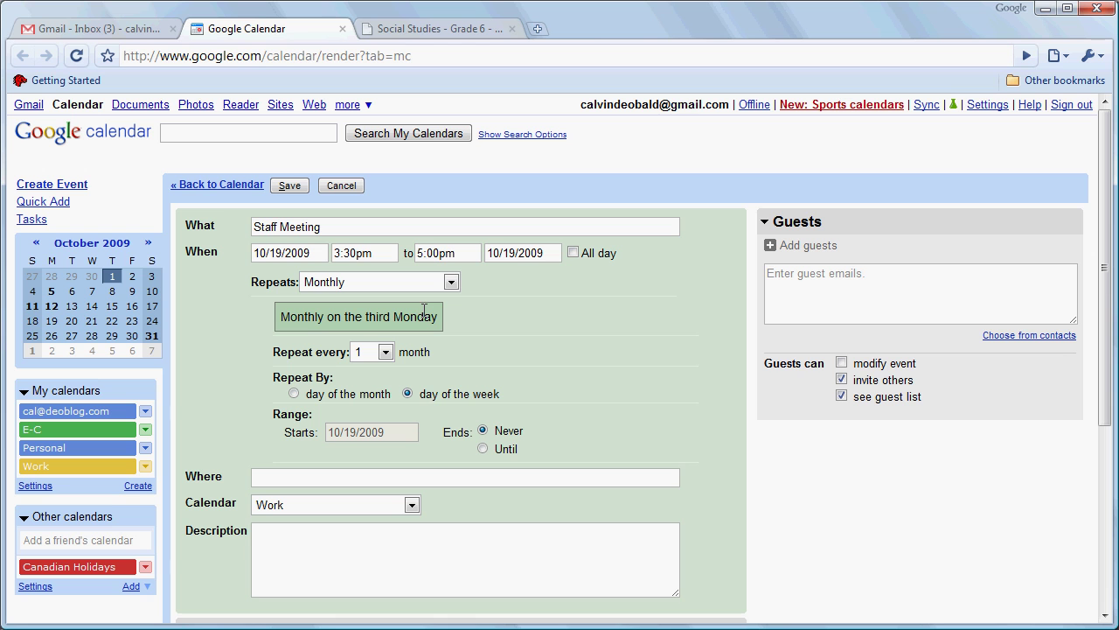
- End the repeating series on June 30, 2010 and set the location to Library
{"action": "left_click", "coordinate": [483, 449]}
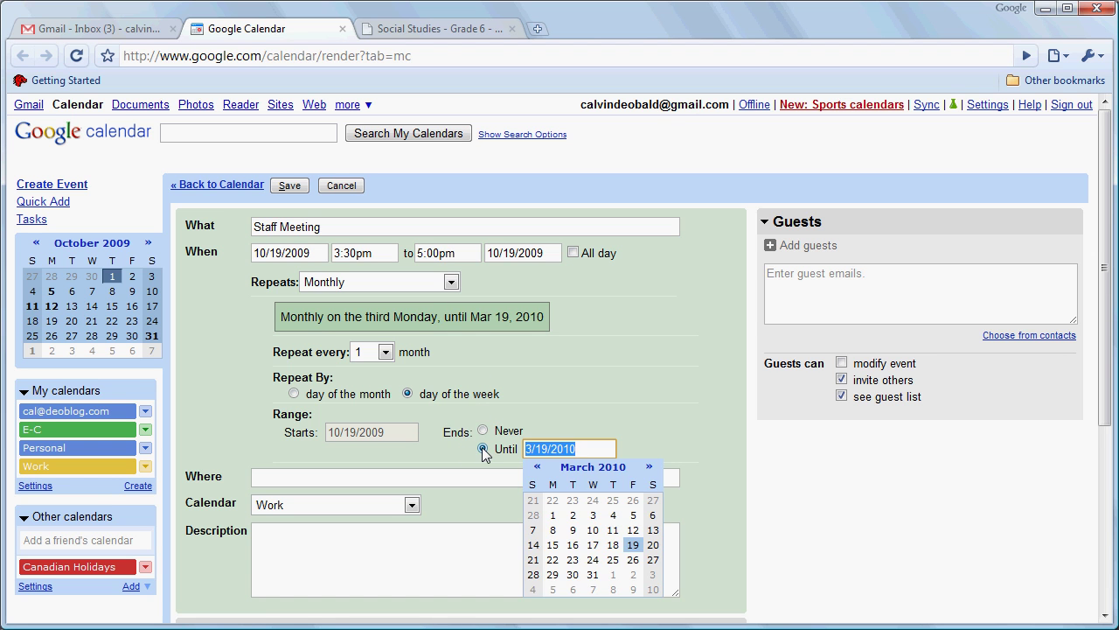
{"action": "left_click", "coordinate": [649, 467]}
{"action": "left_click", "coordinate": [649, 467]}
{"action": "left_click", "coordinate": [649, 467]}
{"action": "left_click", "coordinate": [649, 467]}
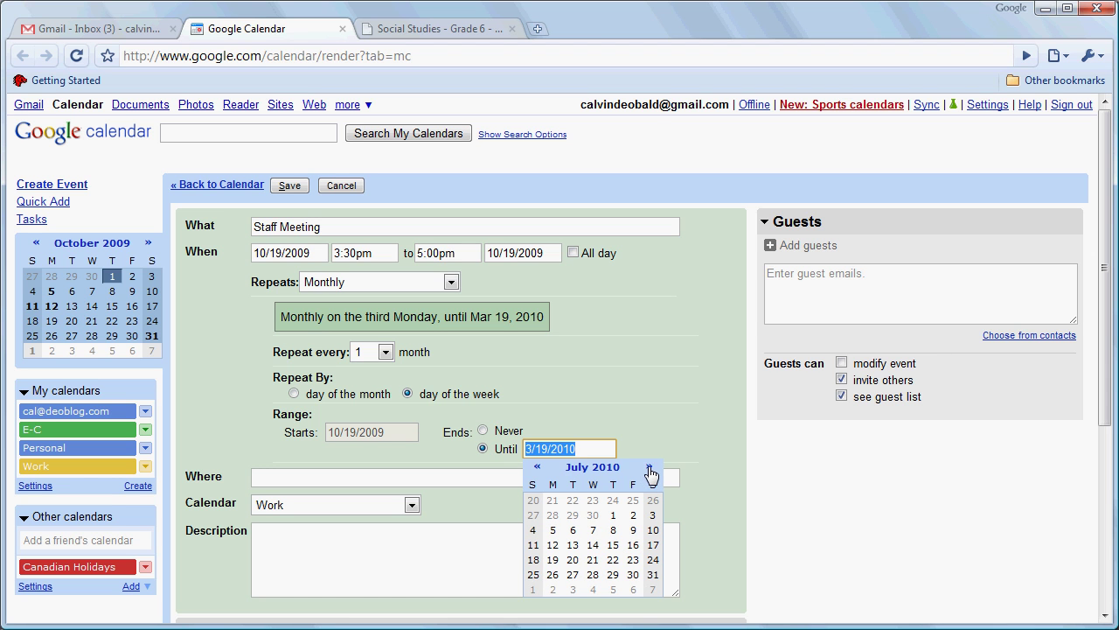
{"action": "left_click", "coordinate": [538, 467]}
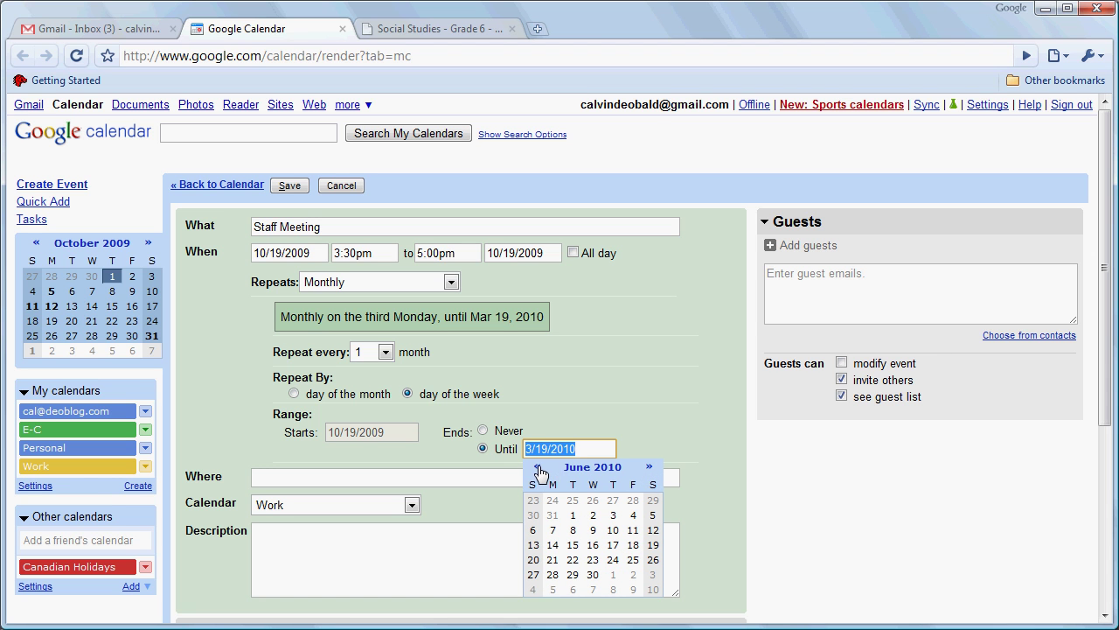
{"action": "left_click", "coordinate": [589, 573]}
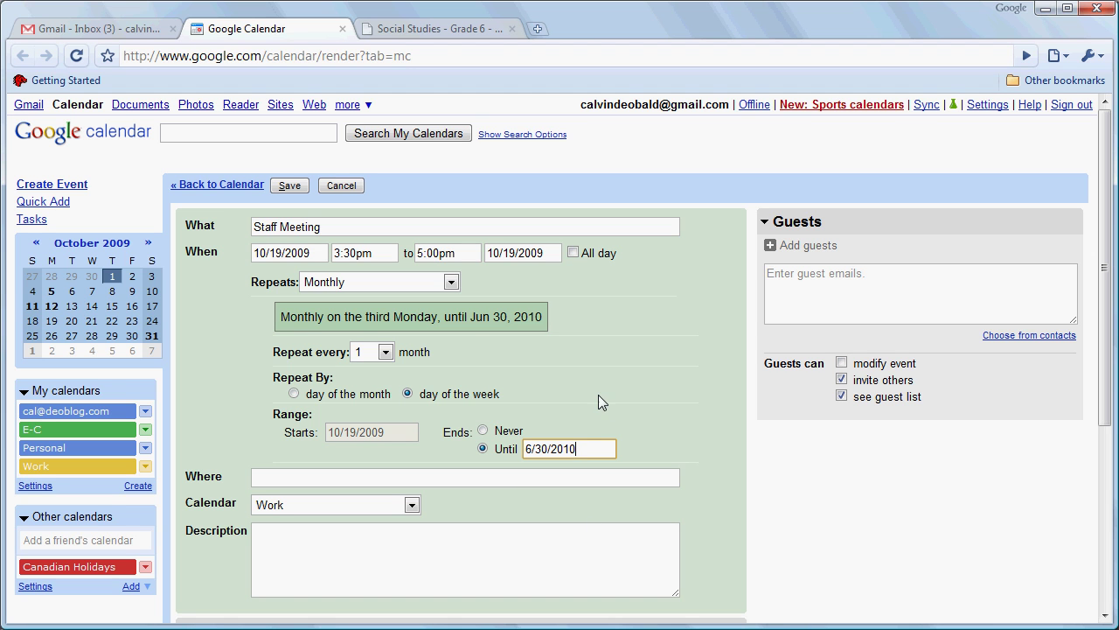
{"action": "left_click", "coordinate": [329, 477]}
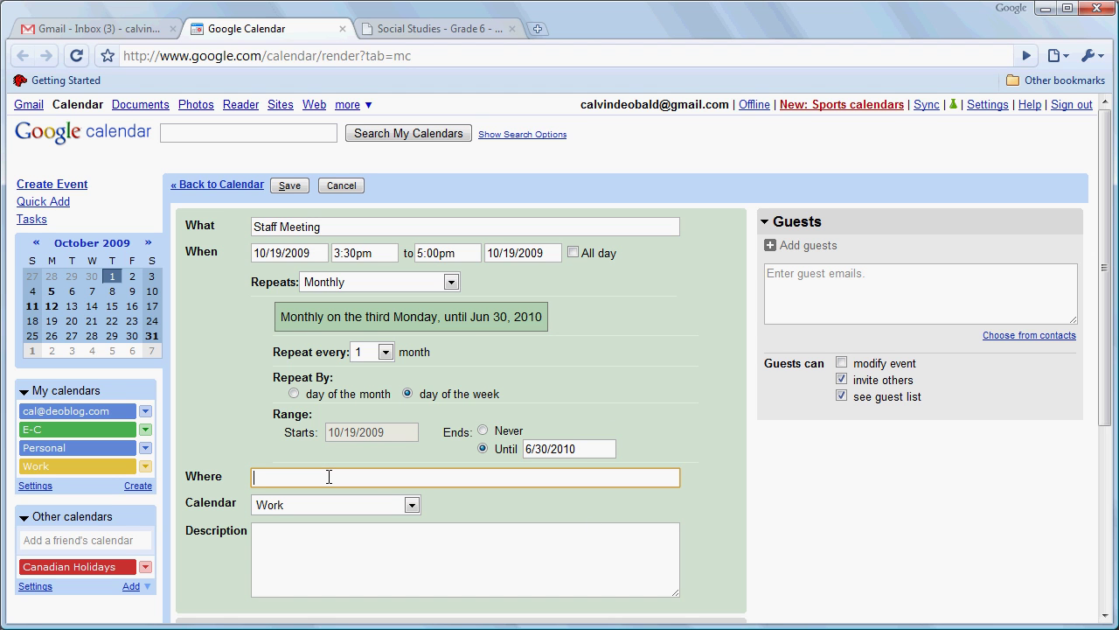
{"action": "type", "text": "Library"}
- Save the monthly third-Monday Staff Meeting and advance to December 2009, showing it on the 21st
{"action": "left_click", "coordinate": [290, 185]}
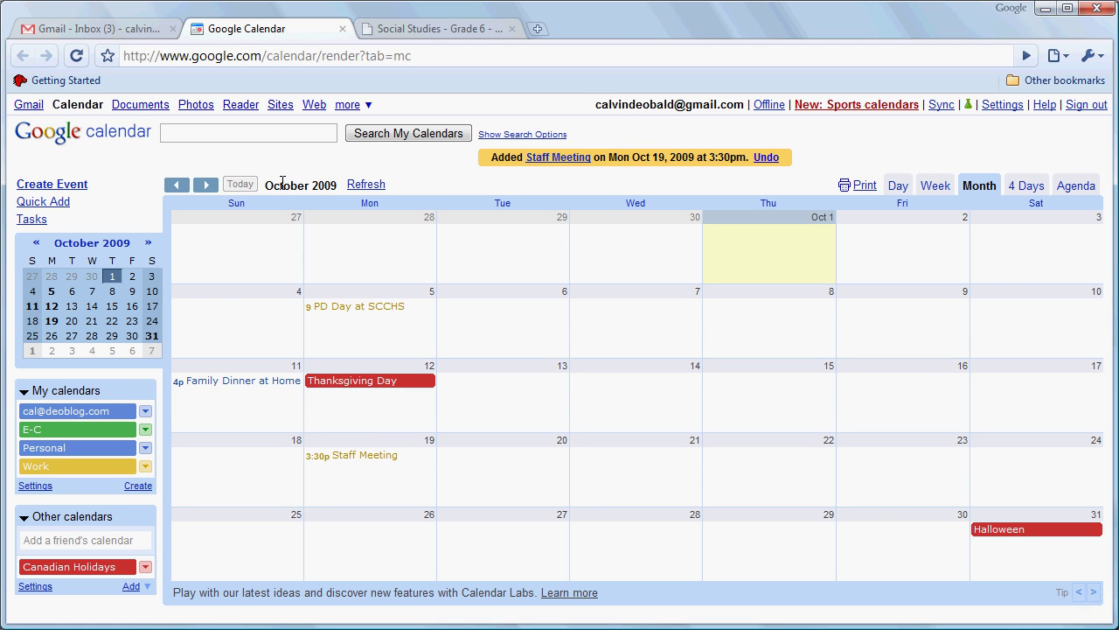
{"action": "left_click", "coordinate": [206, 186]}
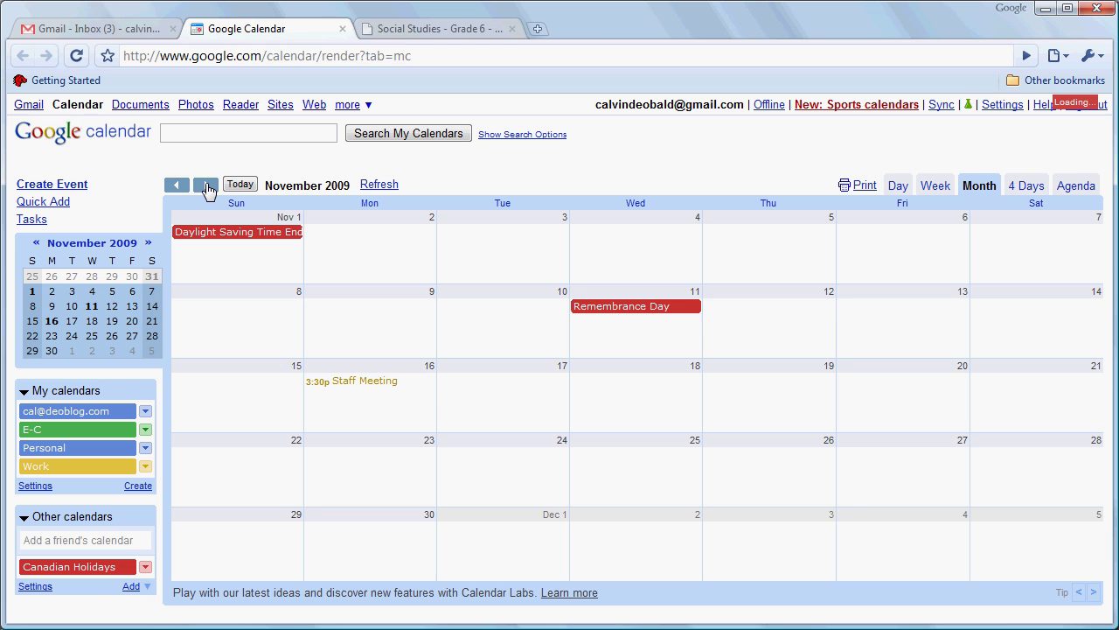
{"action": "left_click", "coordinate": [206, 187]}
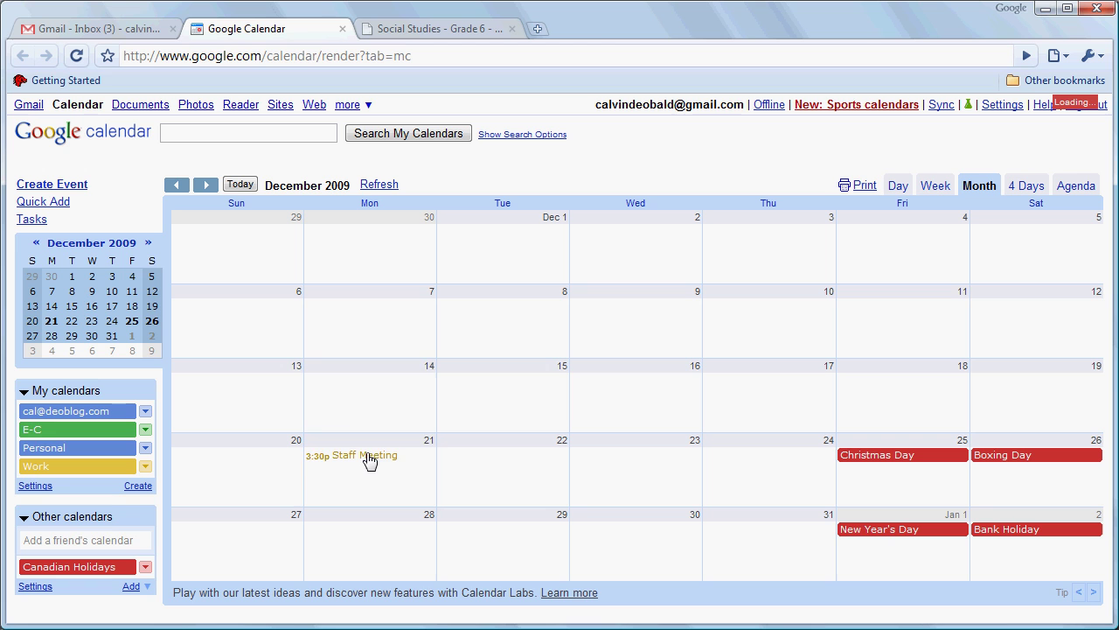
- Move only the Dec 21 Staff Meeting to Dec 14, then review October 2009 through January 2010
{"action": "left_click_drag", "start_coordinate": [369, 461], "coordinate": [365, 392]}
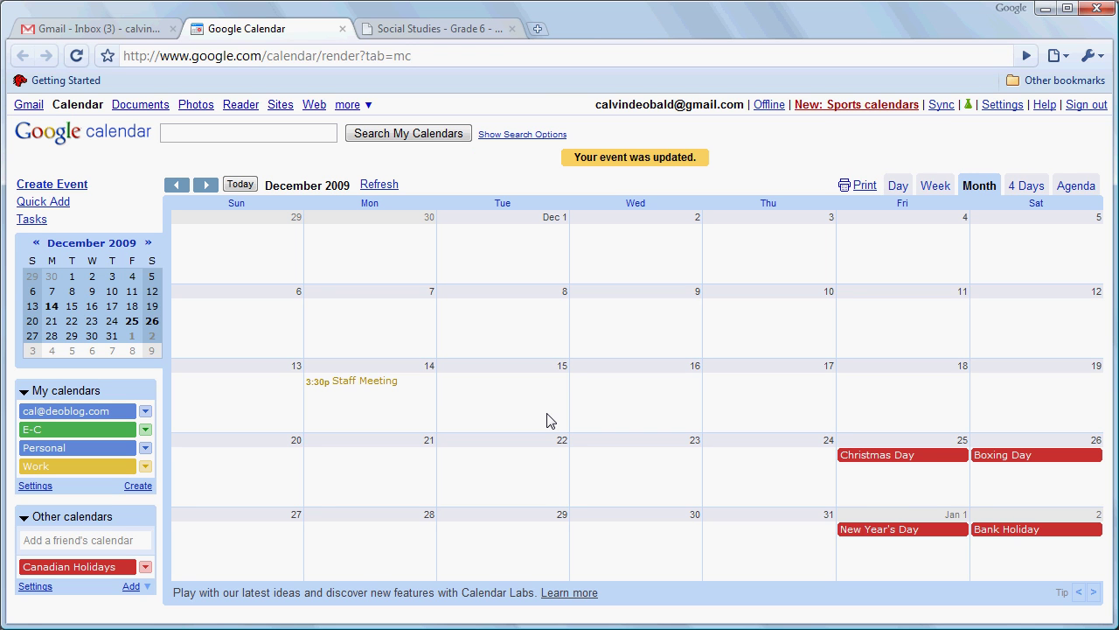
{"action": "left_click", "coordinate": [178, 186]}
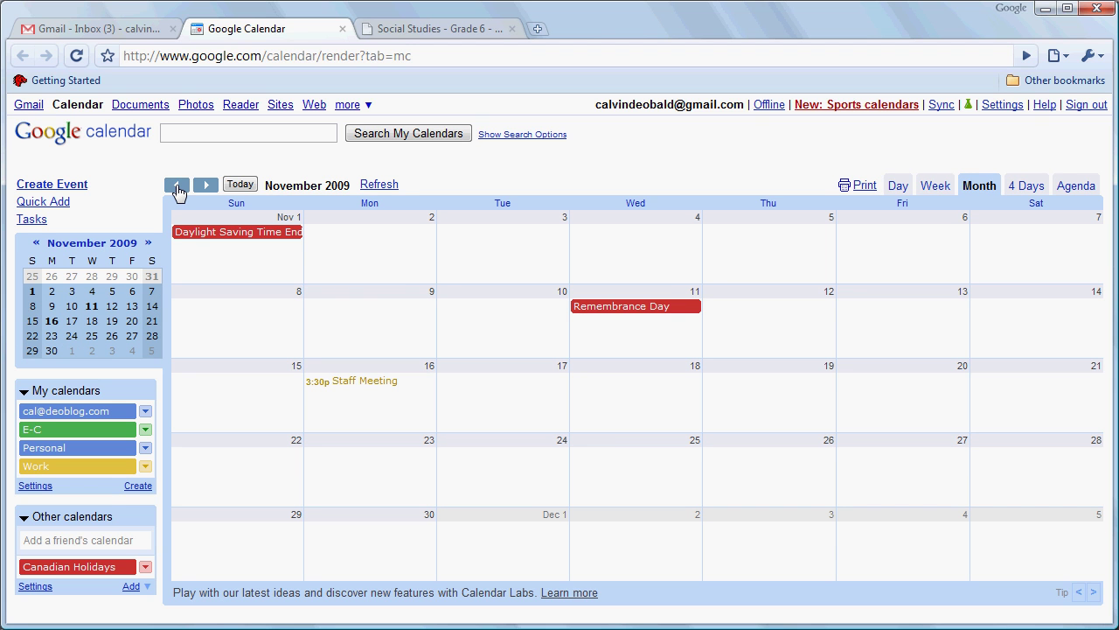
{"action": "left_click", "coordinate": [178, 186]}
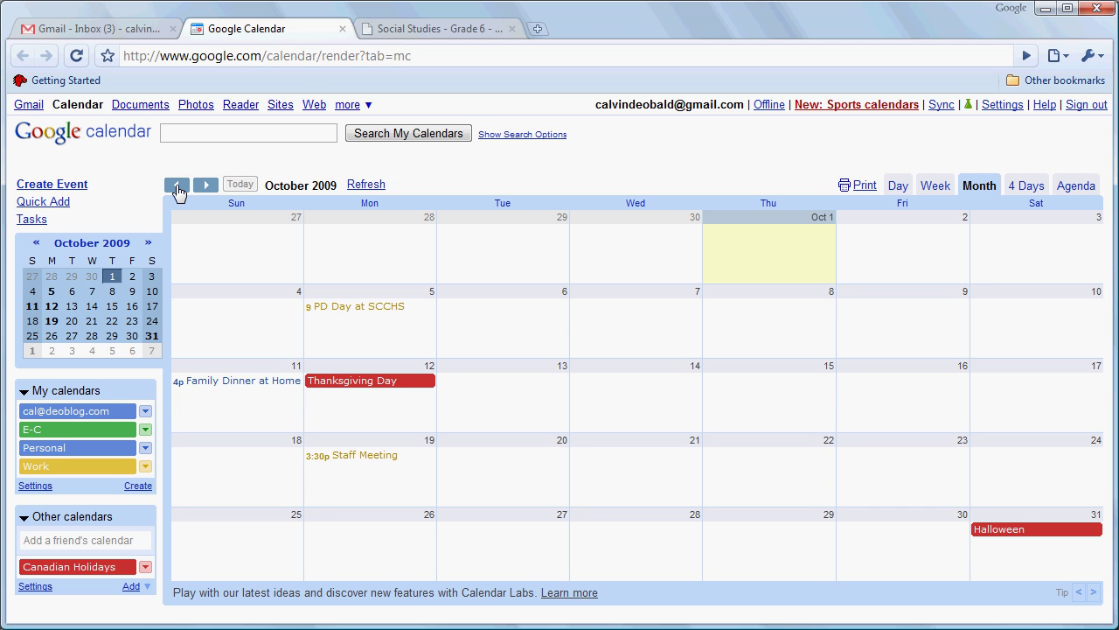
{"action": "left_click", "coordinate": [205, 186]}
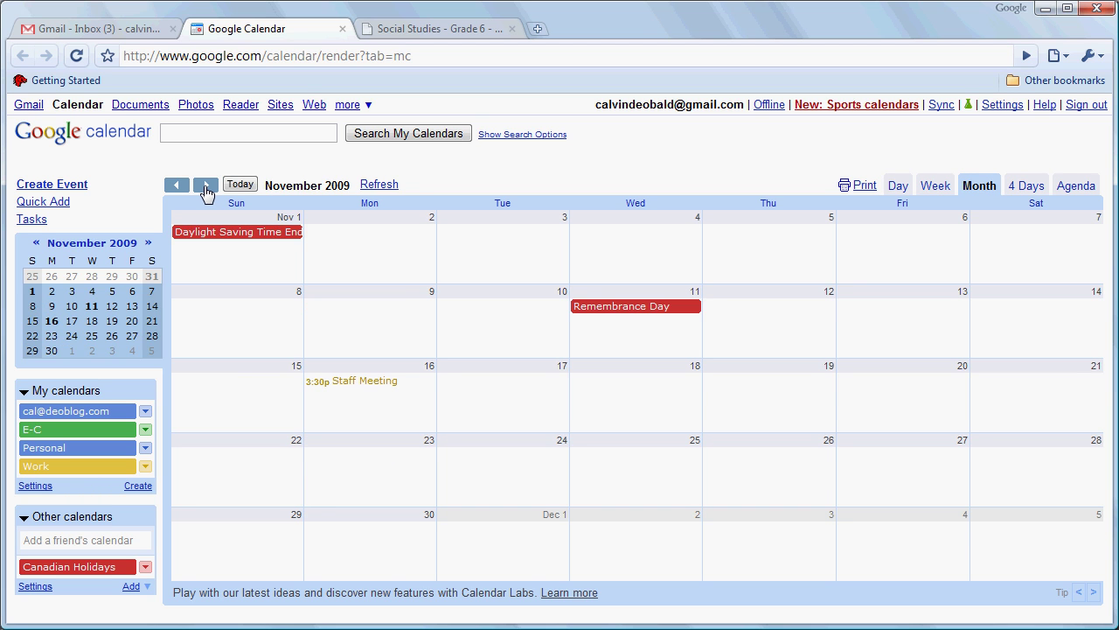
{"action": "left_click", "coordinate": [206, 186]}
{"action": "left_click", "coordinate": [205, 186]}
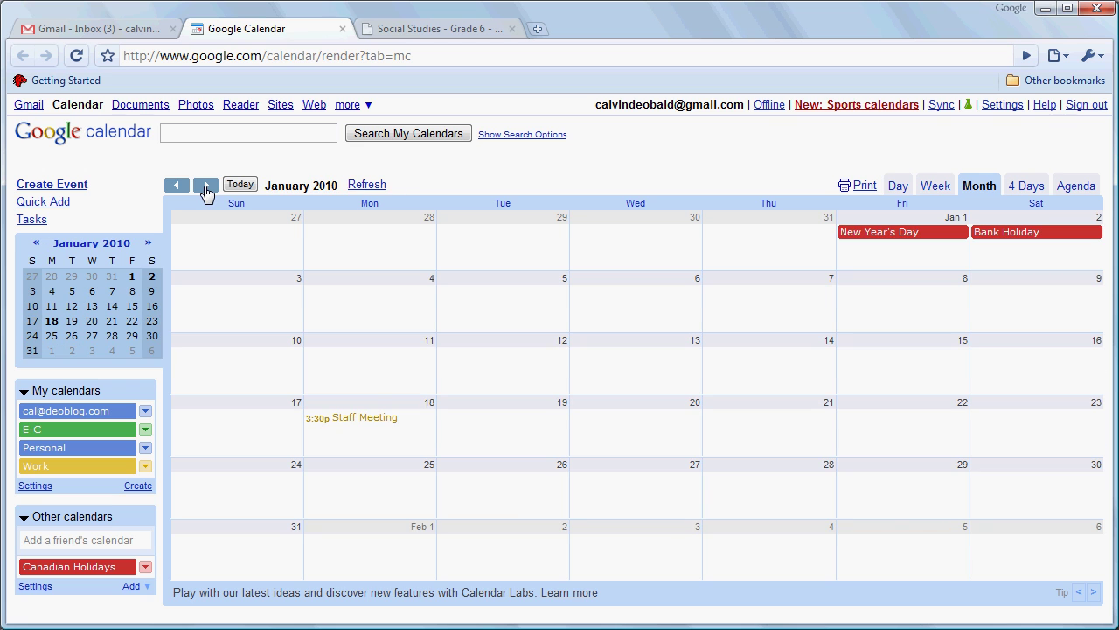